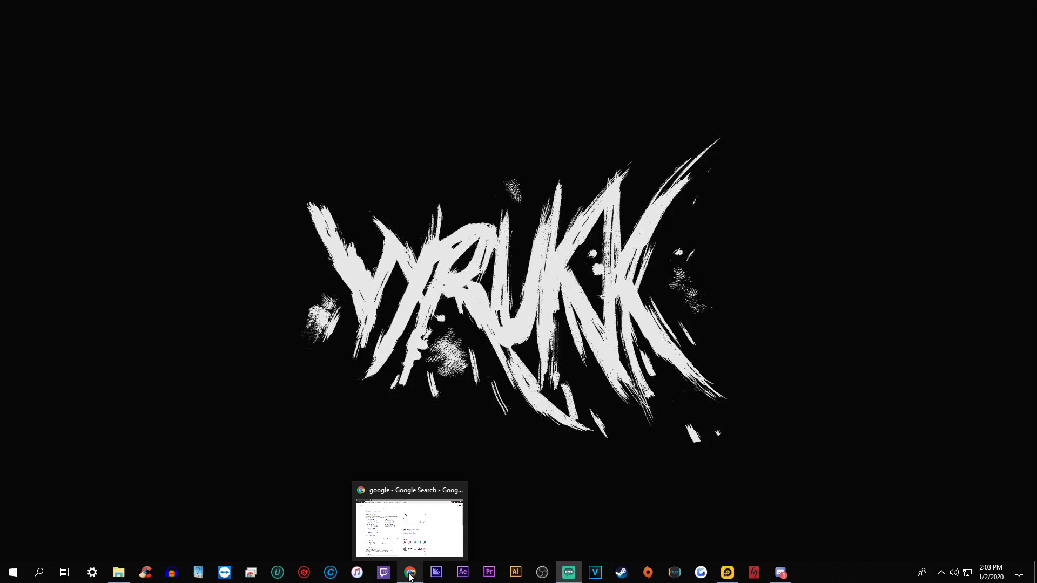
# Step: Switch to Chrome, search Google for "ldplayer" and open the official ldplayer.net site
pyautogui.click(410, 576)
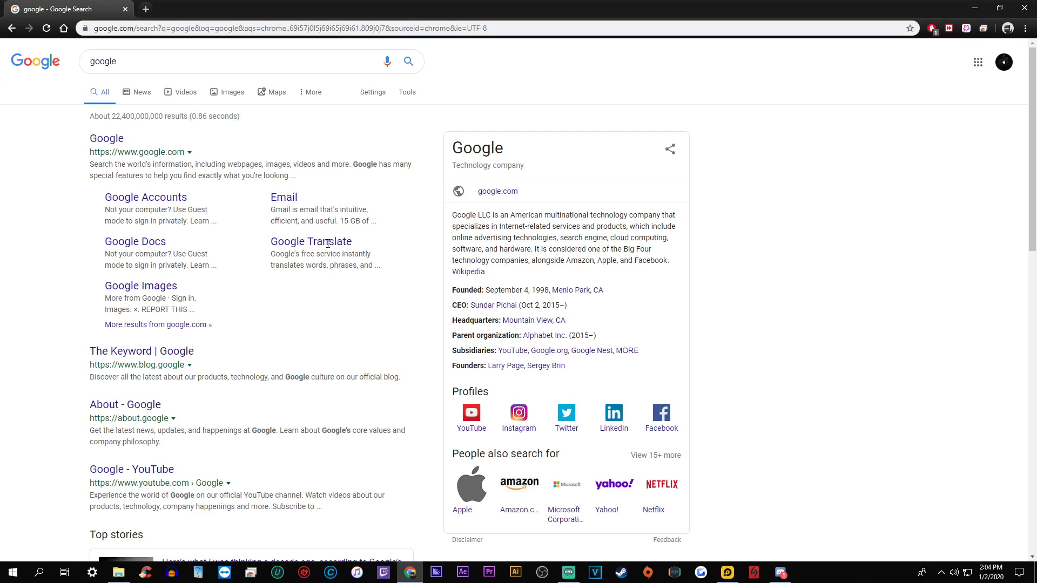
pyautogui.moveTo(209, 64); pyautogui.dragTo(16, 70)
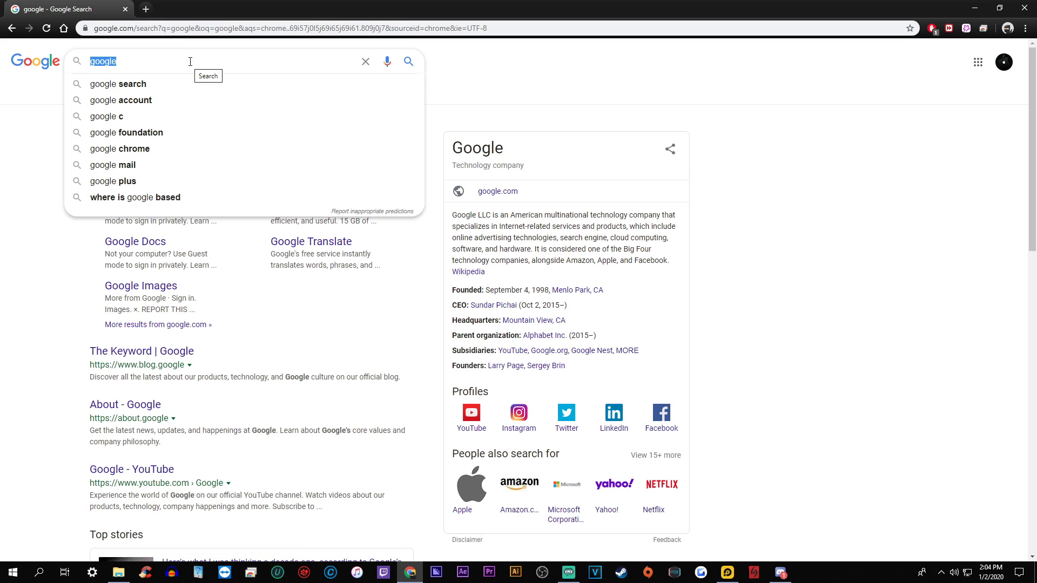
pyautogui.write('ldplayer')
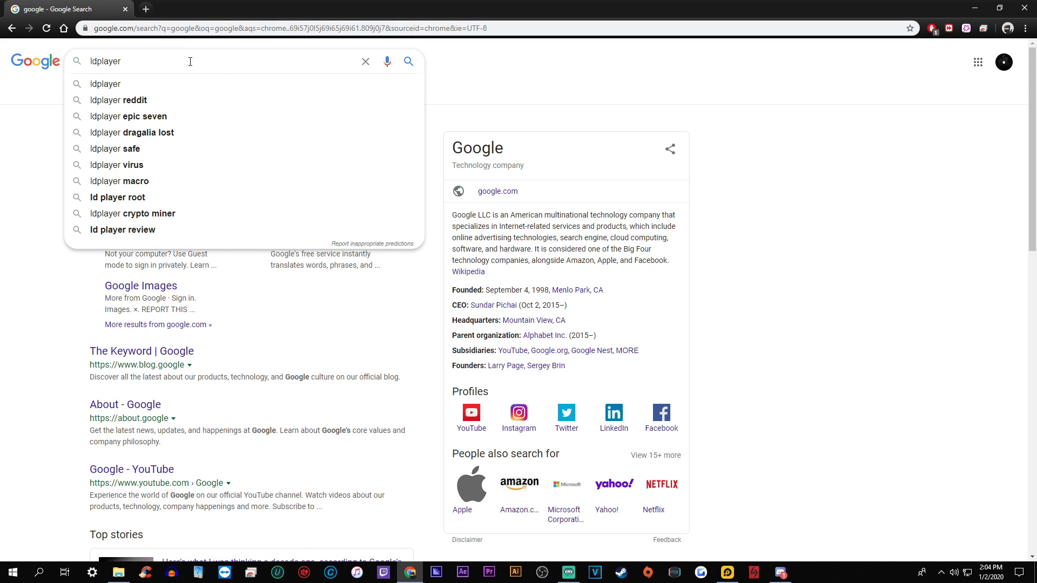
pyautogui.press('Return')
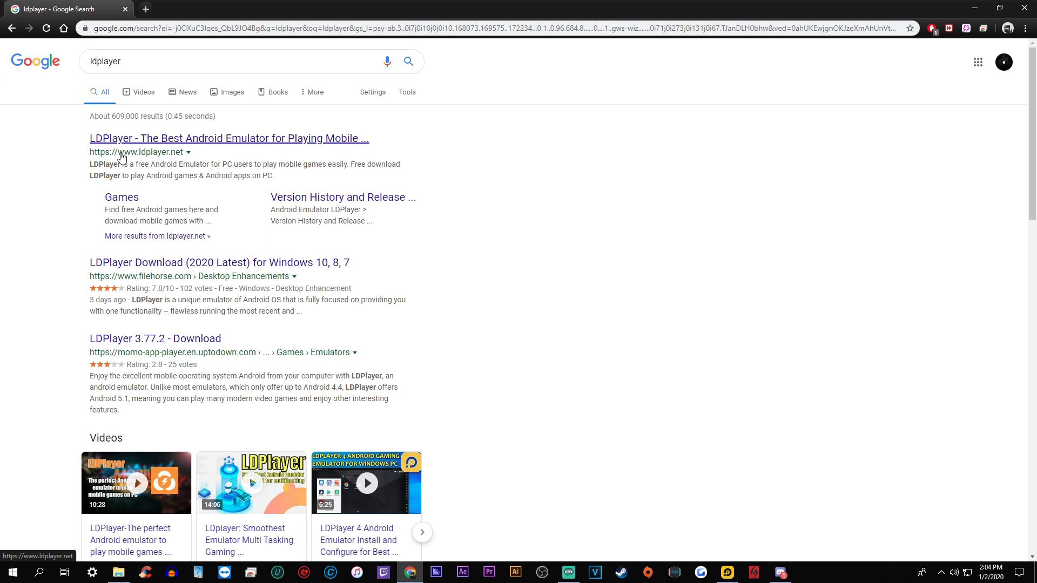
pyautogui.click(243, 142)
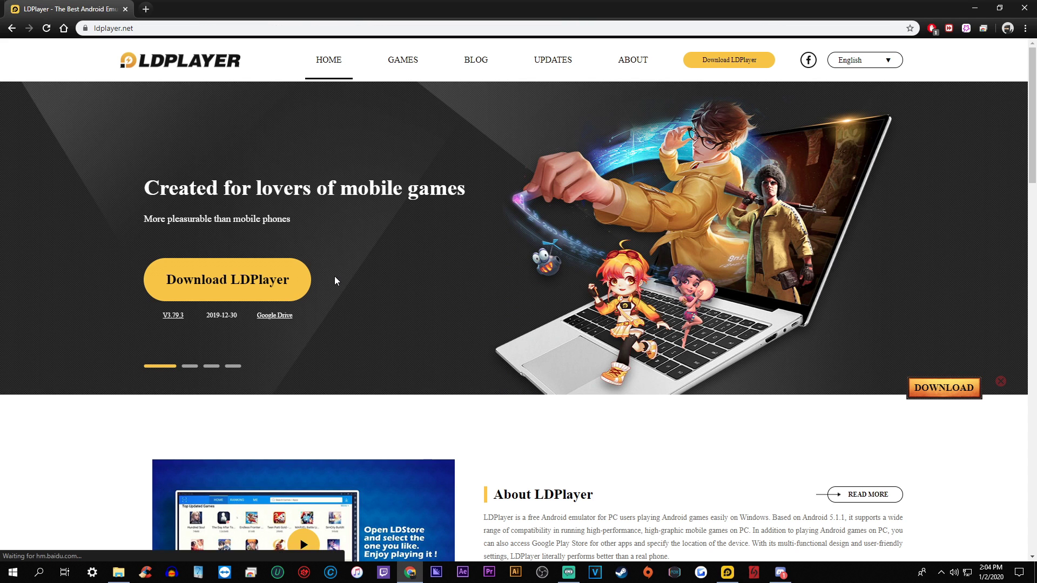
# Step: Download the LDPlayer installer to the Desktop and install it, accepting the WinZip Driver Updater offer, and start the emulator
pyautogui.click(224, 286)
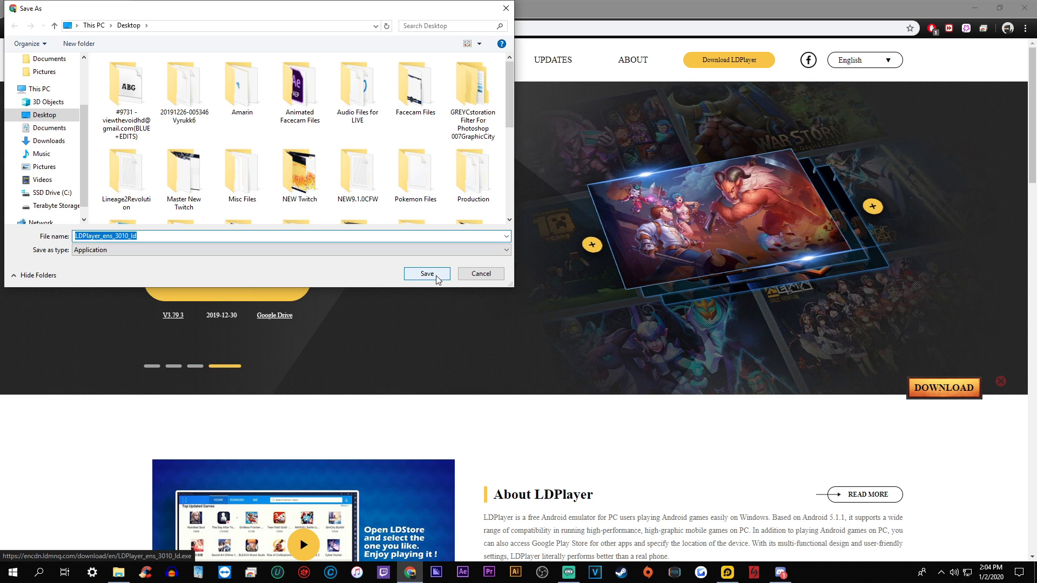
pyautogui.click(436, 276)
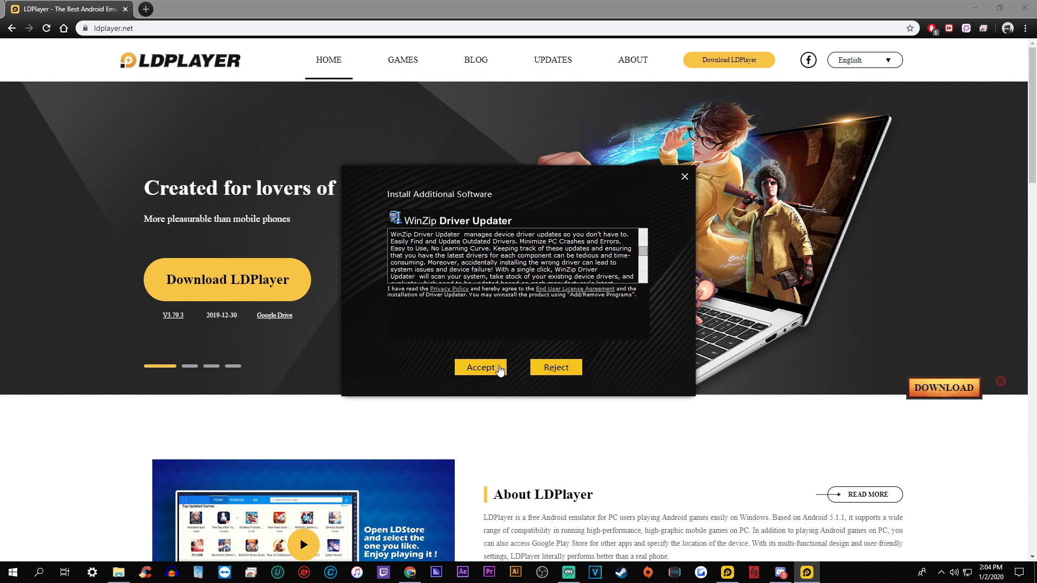
pyautogui.click(499, 368)
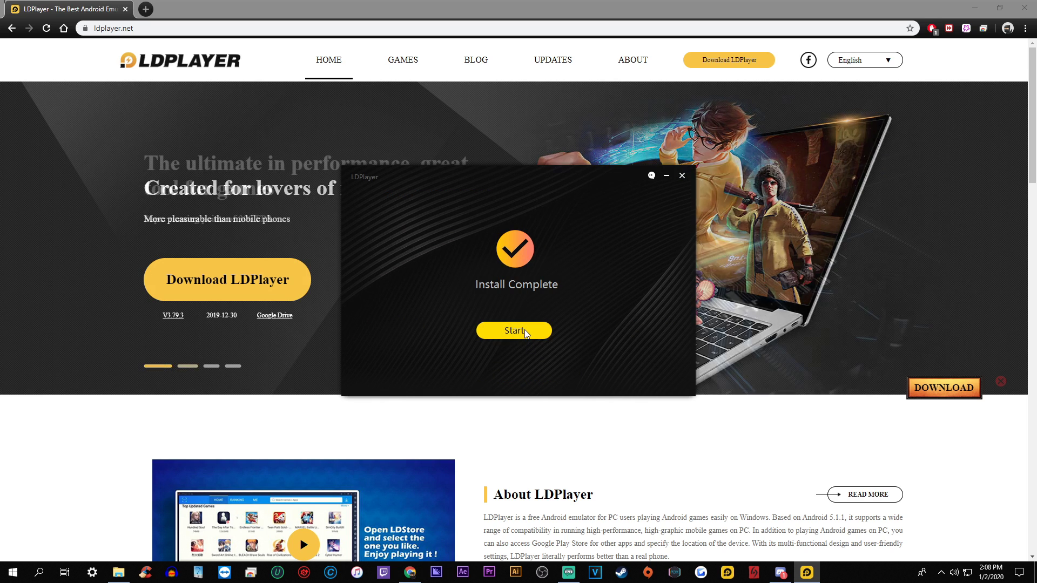
pyautogui.click(526, 333)
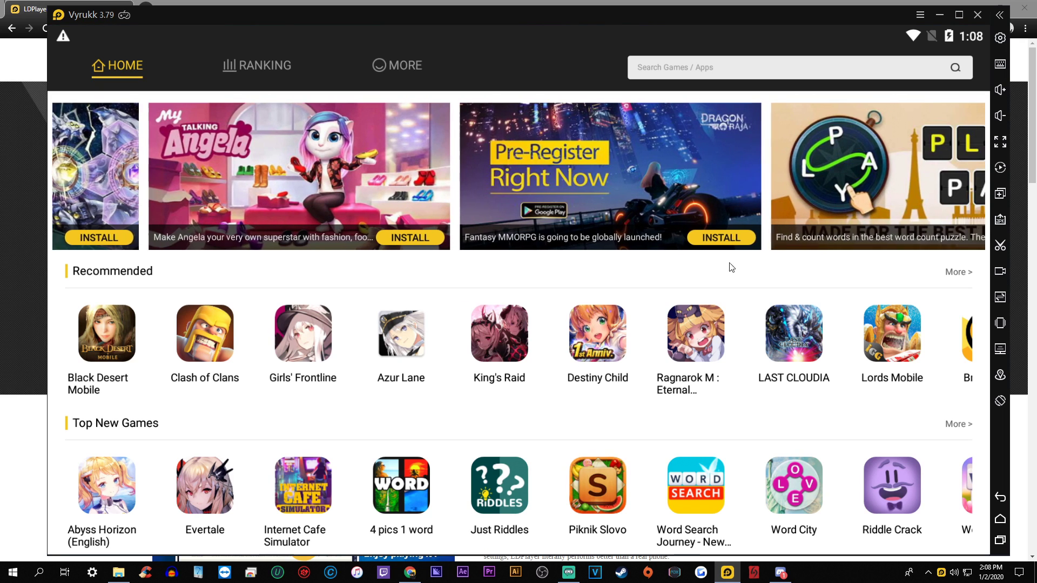
# Step: Maximize the emulator window and adjust its volume one level up and two levels down
pyautogui.click(959, 16)
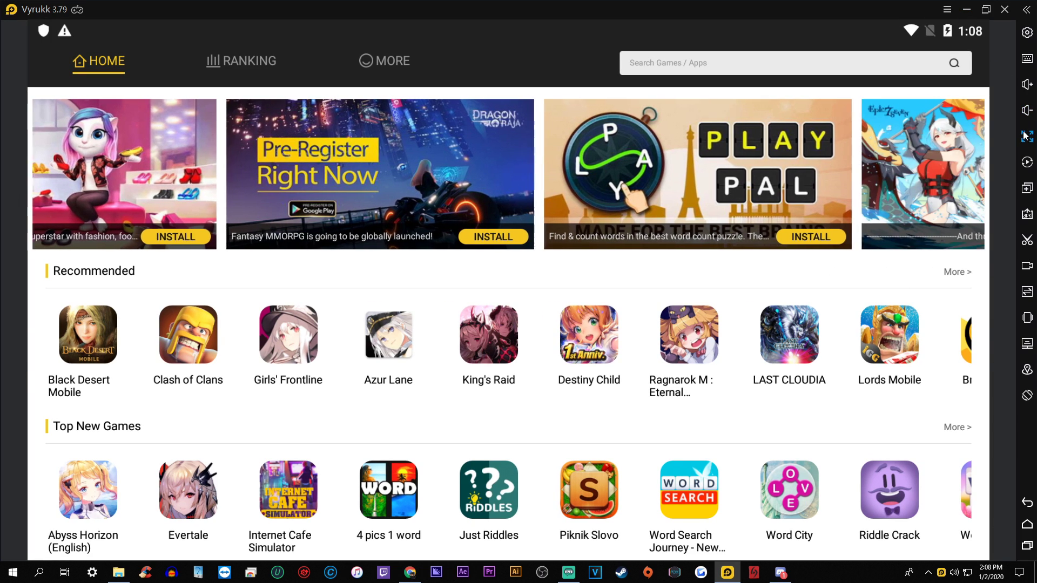
pyautogui.click(1028, 84)
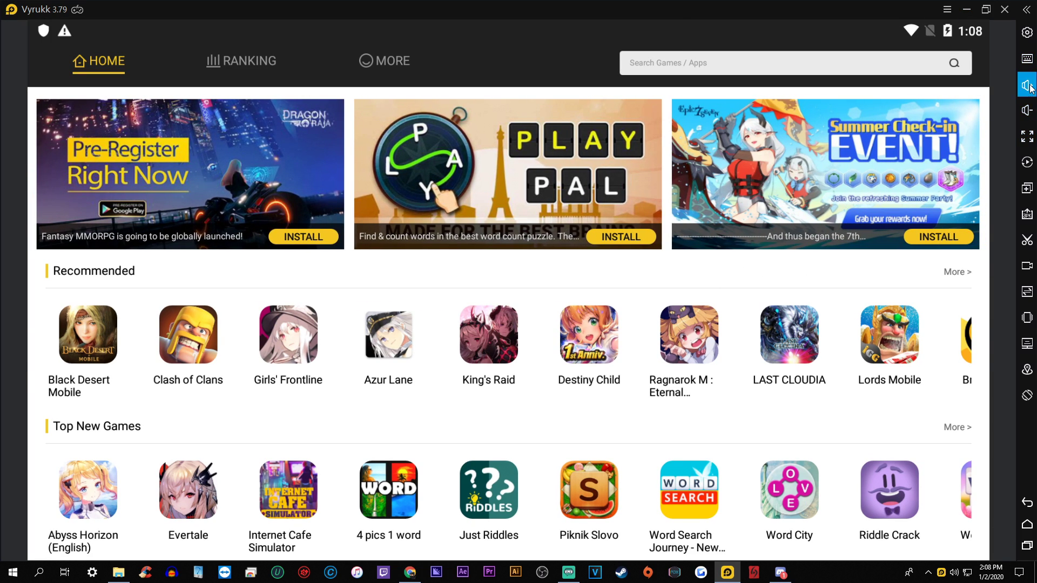
pyautogui.click(1027, 111)
pyautogui.click(1028, 111)
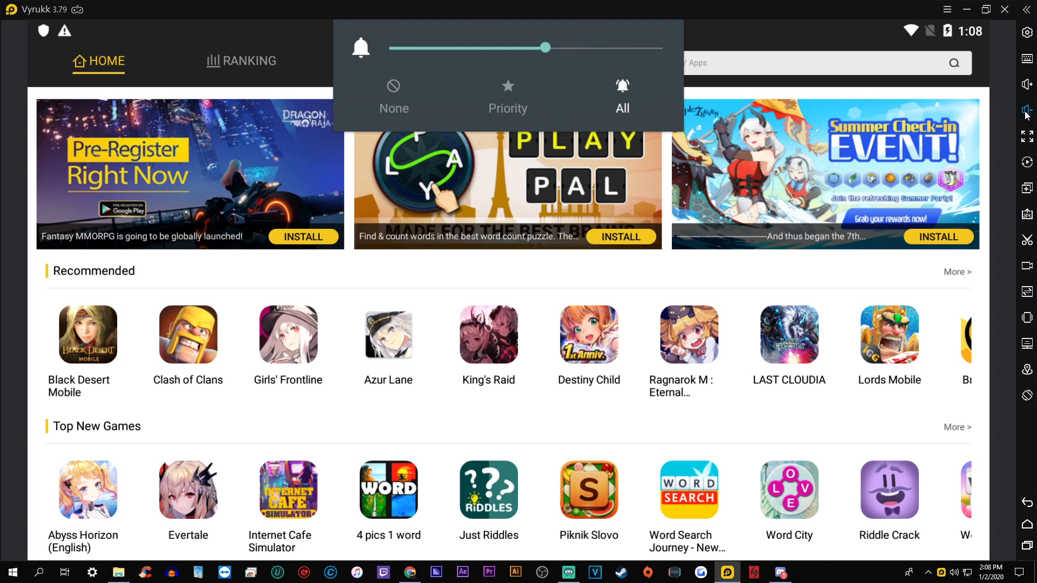
# Step: Try the emulator's fullscreen mode, leave it and maximize the window again
pyautogui.click(1027, 138)
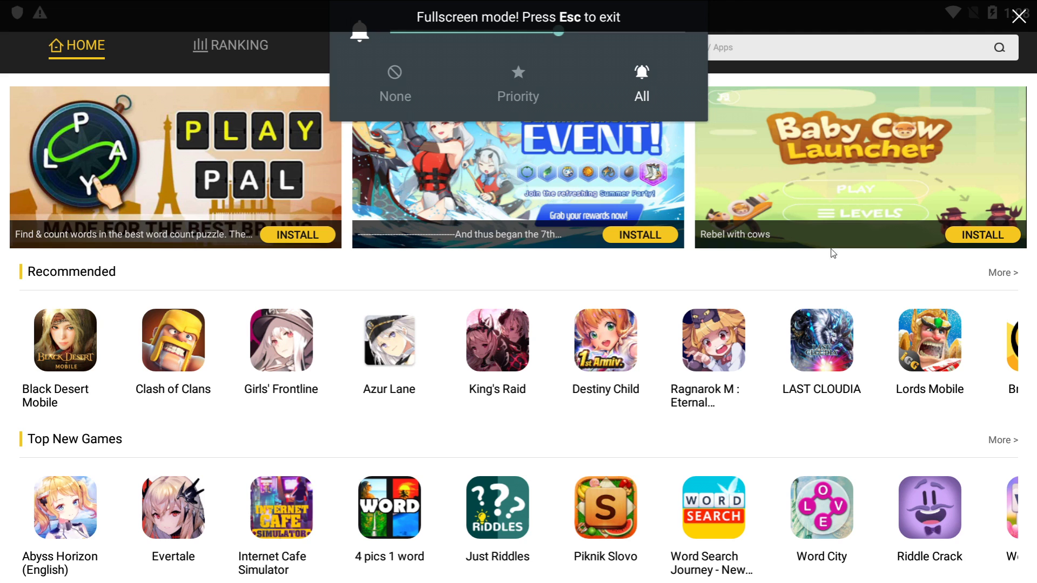
pyautogui.press('Escape')
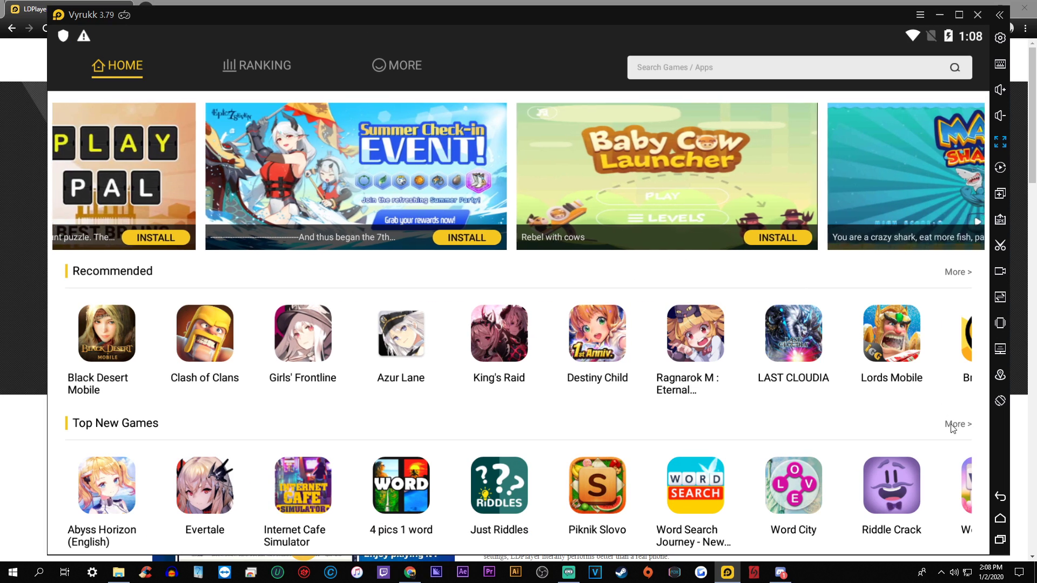
pyautogui.click(960, 15)
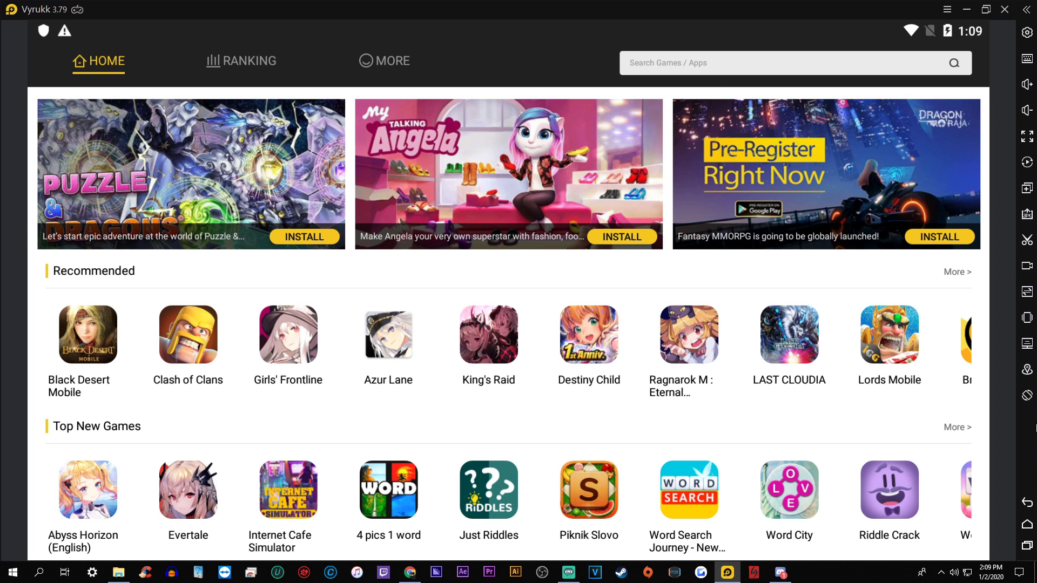
# Step: Open the Play Store from the System Apps folder on the home screen and search for "world of kings"
pyautogui.click(1026, 526)
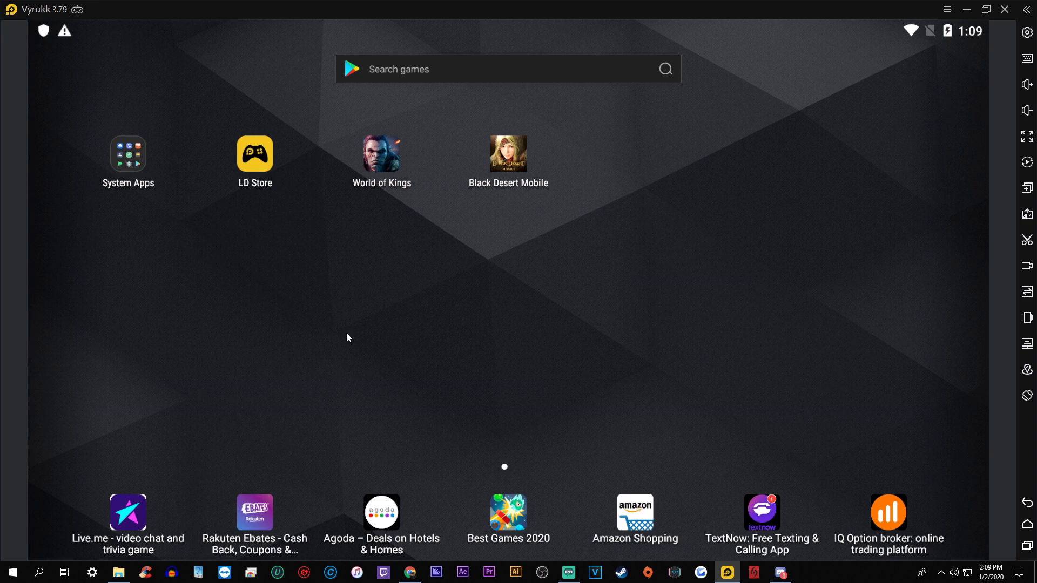
pyautogui.click(137, 160)
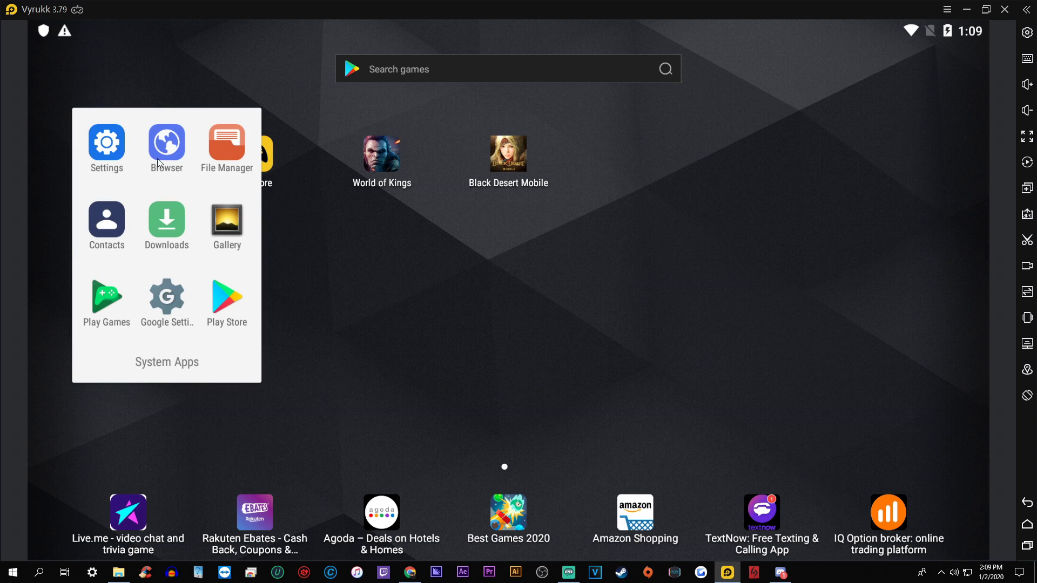
pyautogui.click(227, 309)
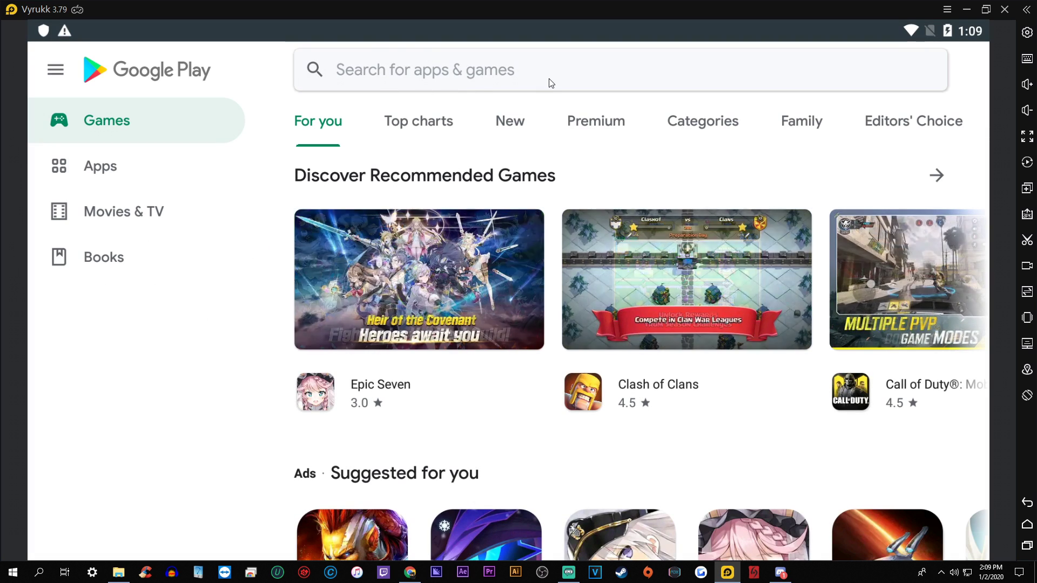
pyautogui.click(536, 80)
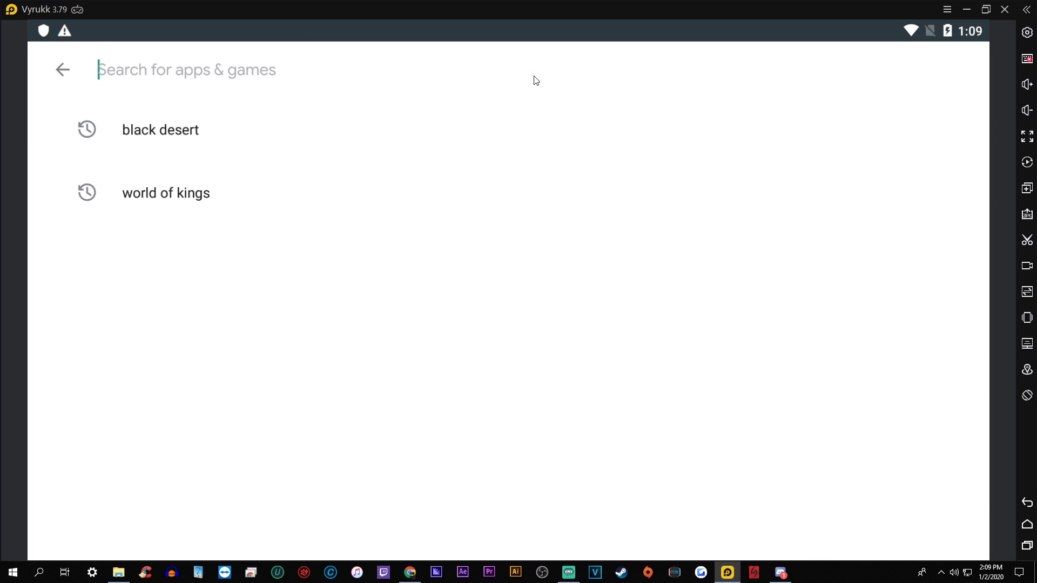
pyautogui.write('world')
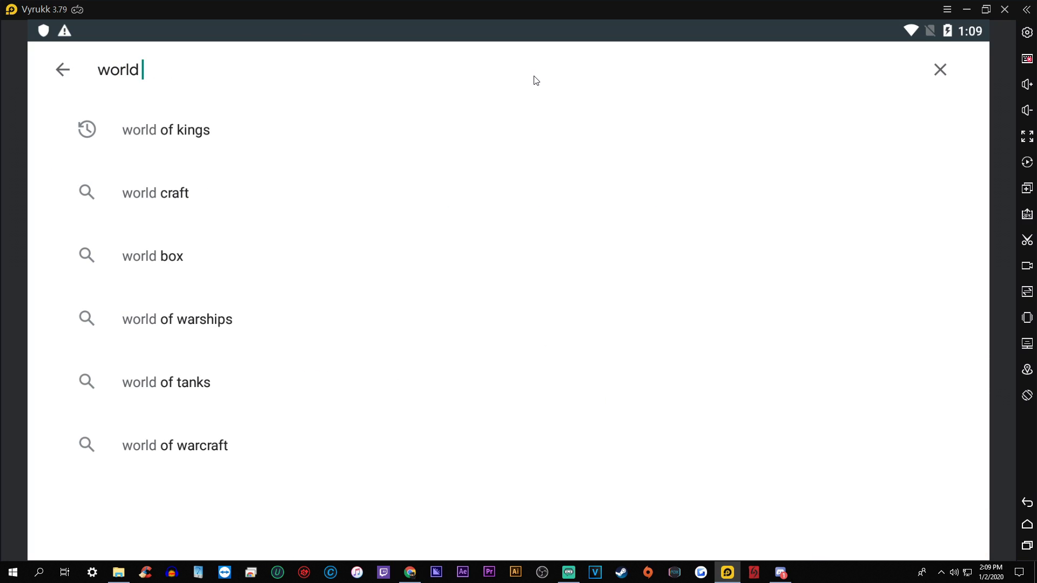
pyautogui.click(225, 134)
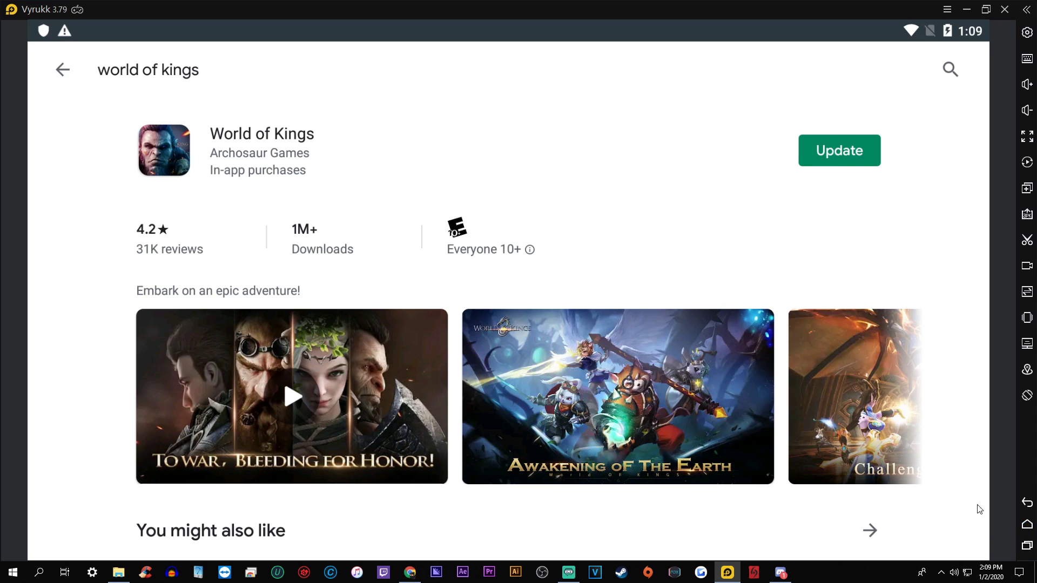
# Step: Launch World of Kings from the emulator's home screen and return to the home screen
pyautogui.click(1026, 526)
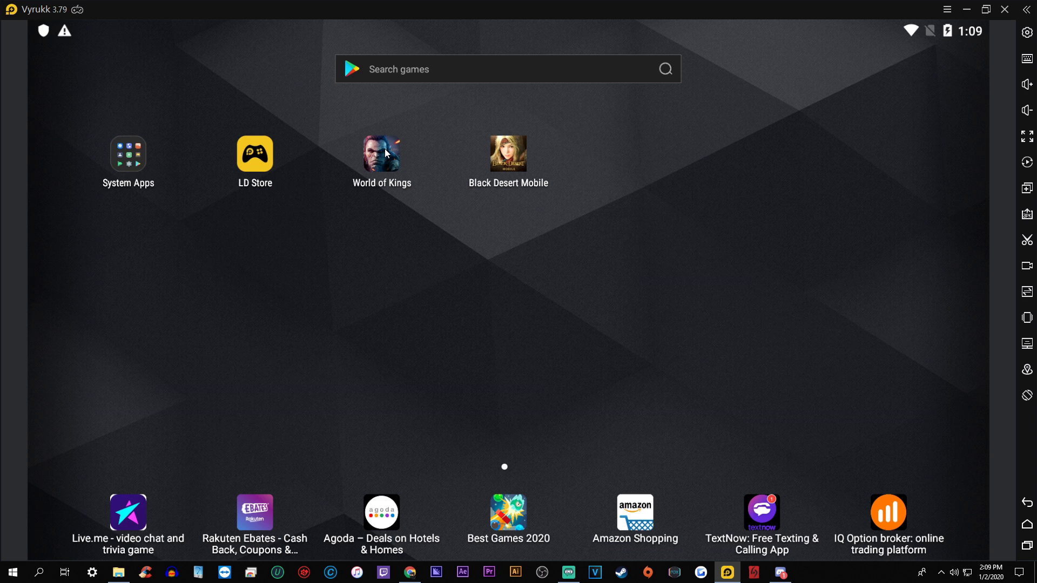
pyautogui.click(387, 154)
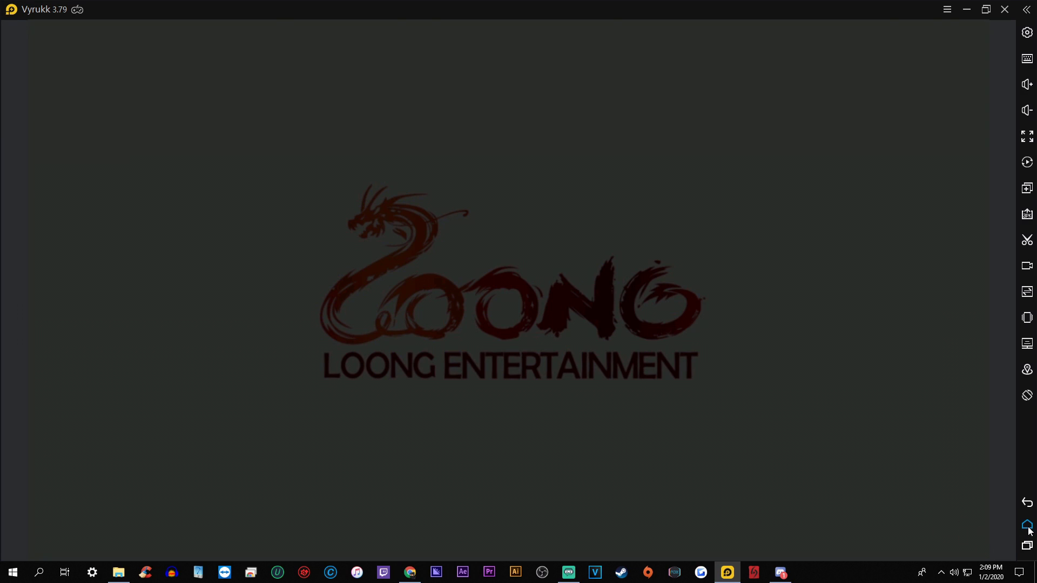
pyautogui.click(1026, 525)
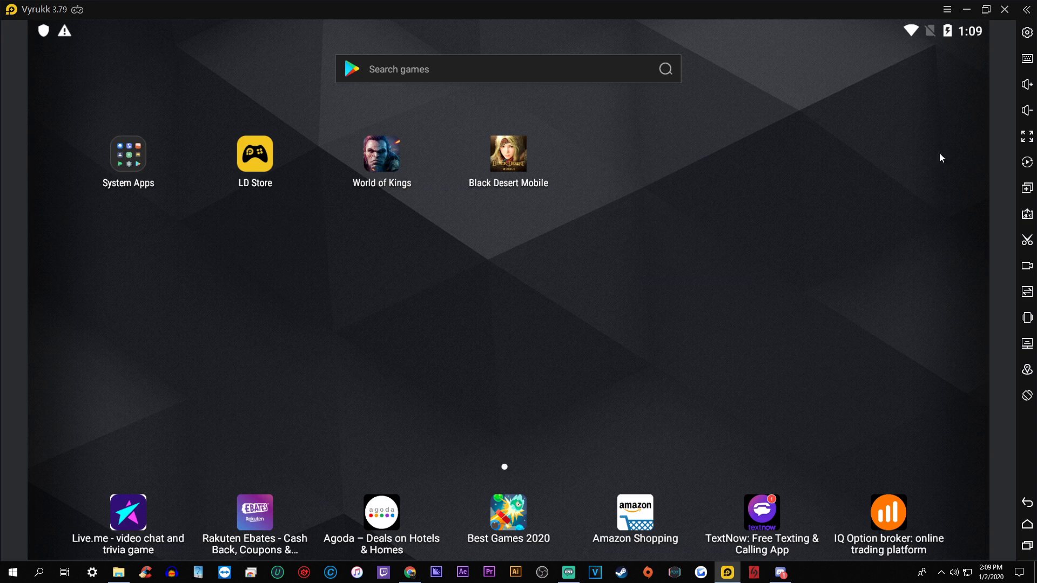
# Step: Open the emulator's advanced settings and view the Mobile and Customize resolution options, returning to Tablet and minimizing the WinZip Driver Updater window
pyautogui.click(1027, 33)
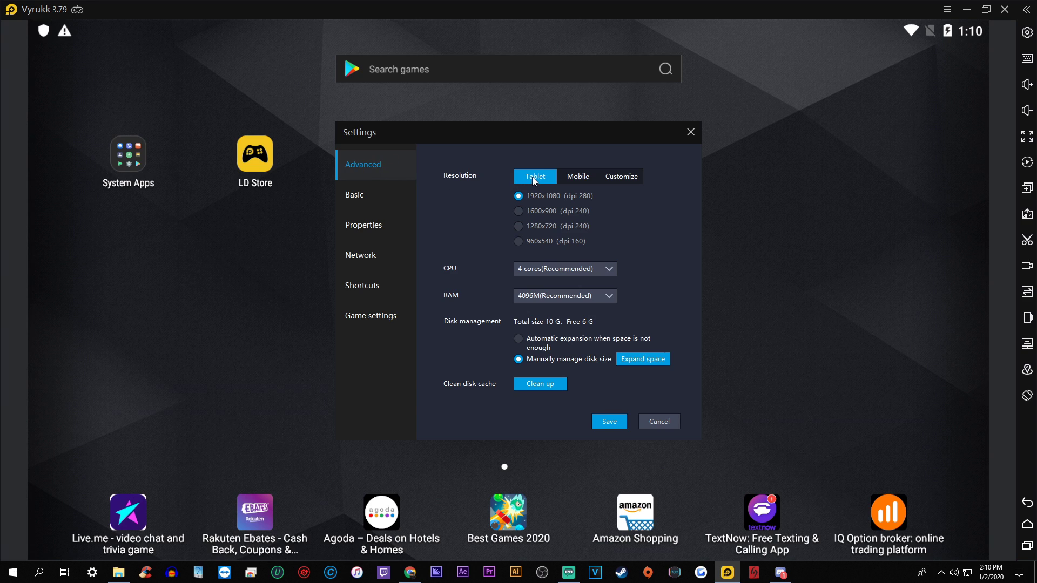
pyautogui.click(579, 177)
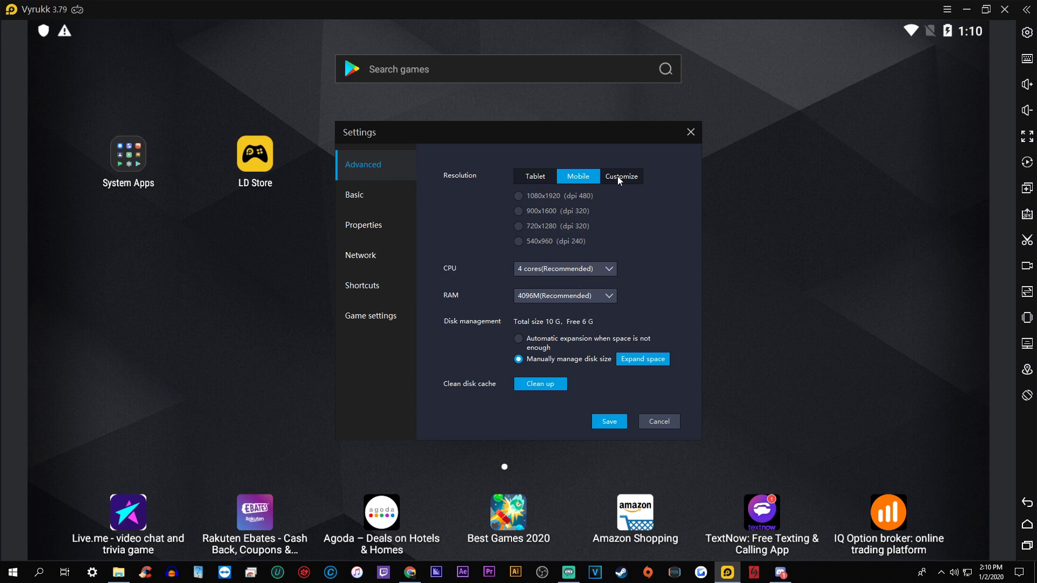
pyautogui.click(618, 177)
pyautogui.click(538, 179)
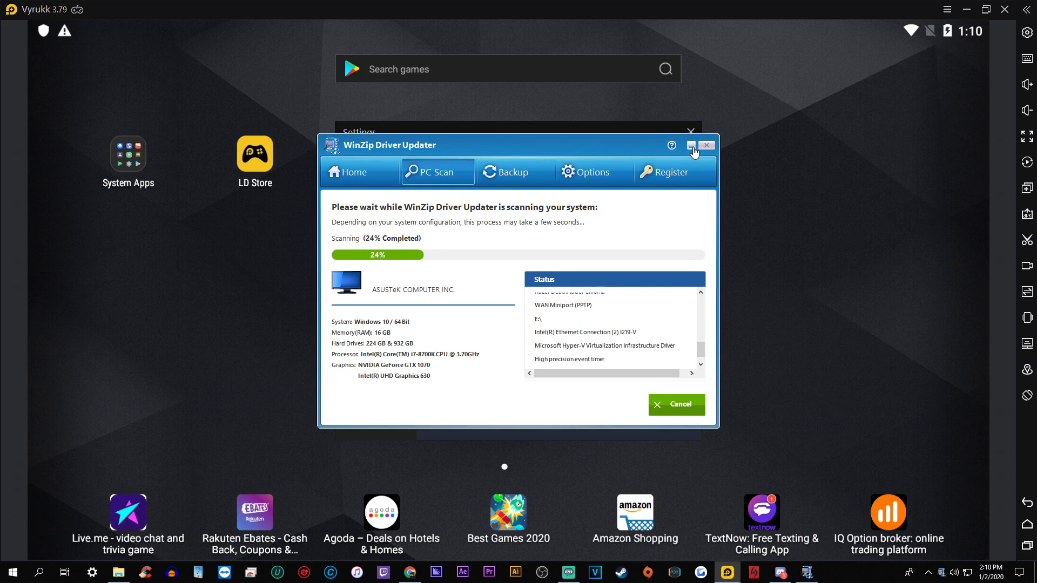
pyautogui.click(692, 146)
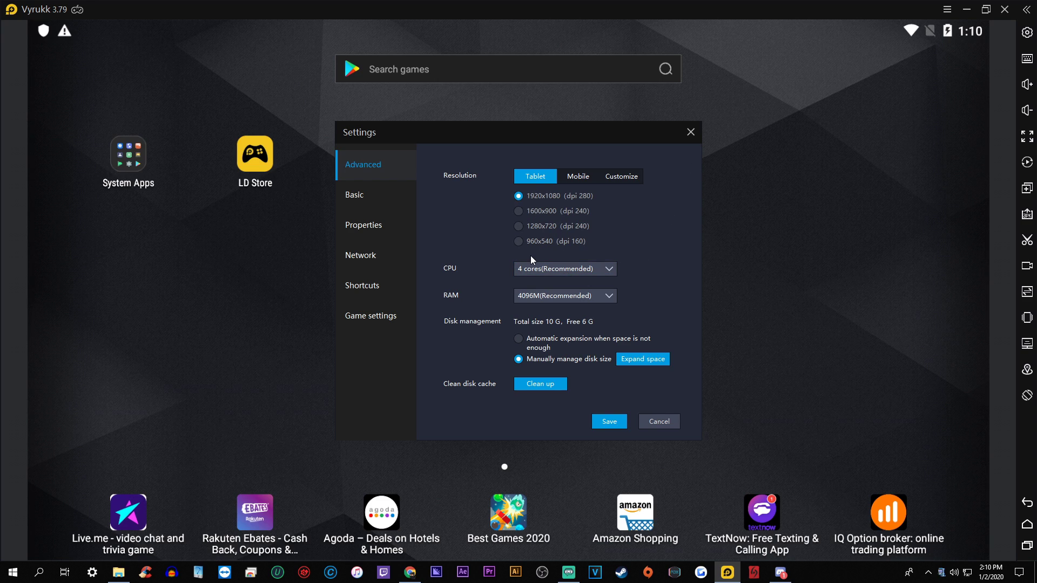
# Step: Set the emulator's CPU to 4 cores and its RAM to 8192M
pyautogui.click(613, 270)
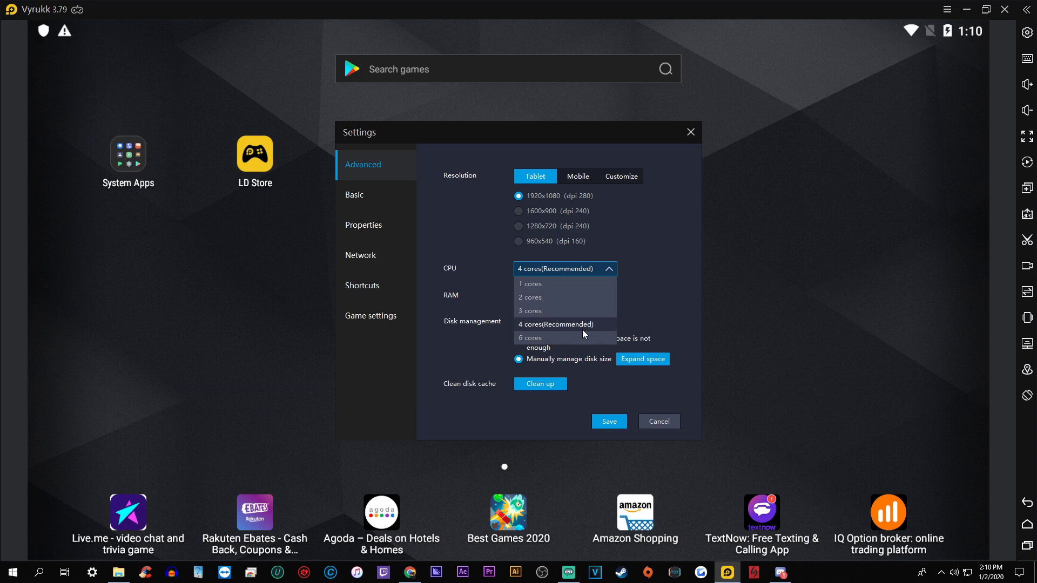
pyautogui.click(606, 324)
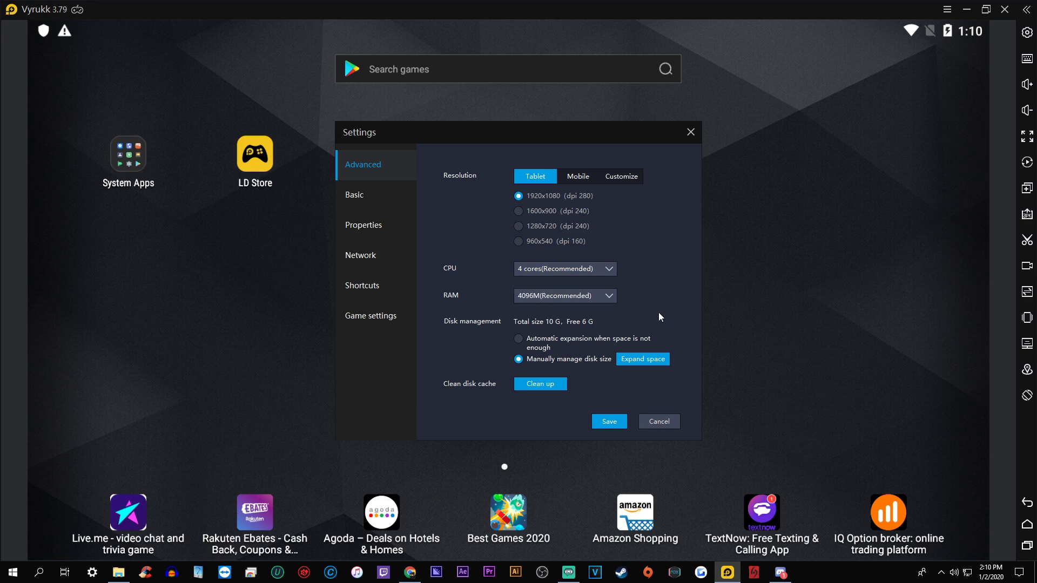
pyautogui.click(609, 299)
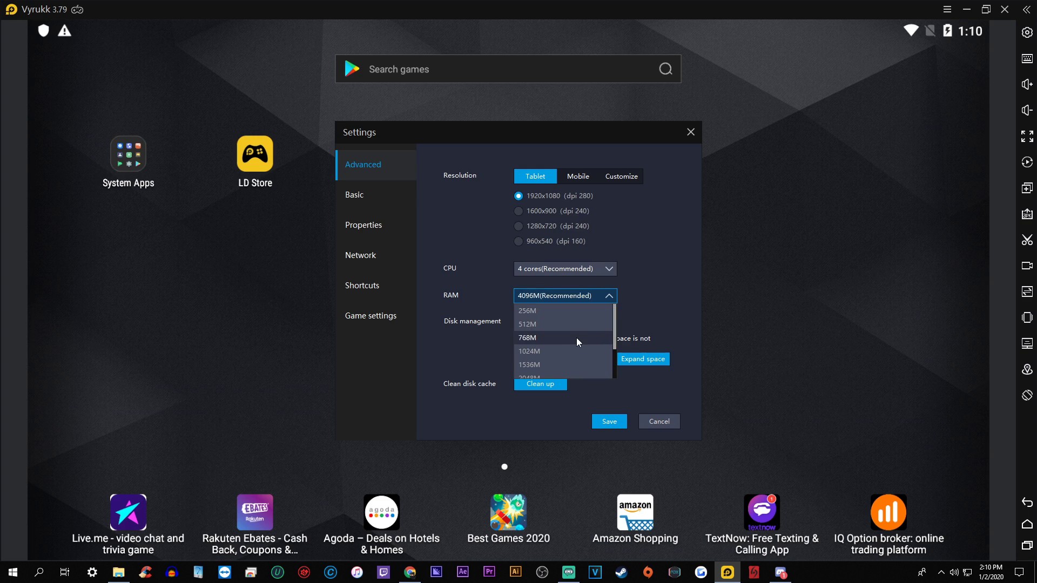
pyautogui.scroll(-3, 576, 338)
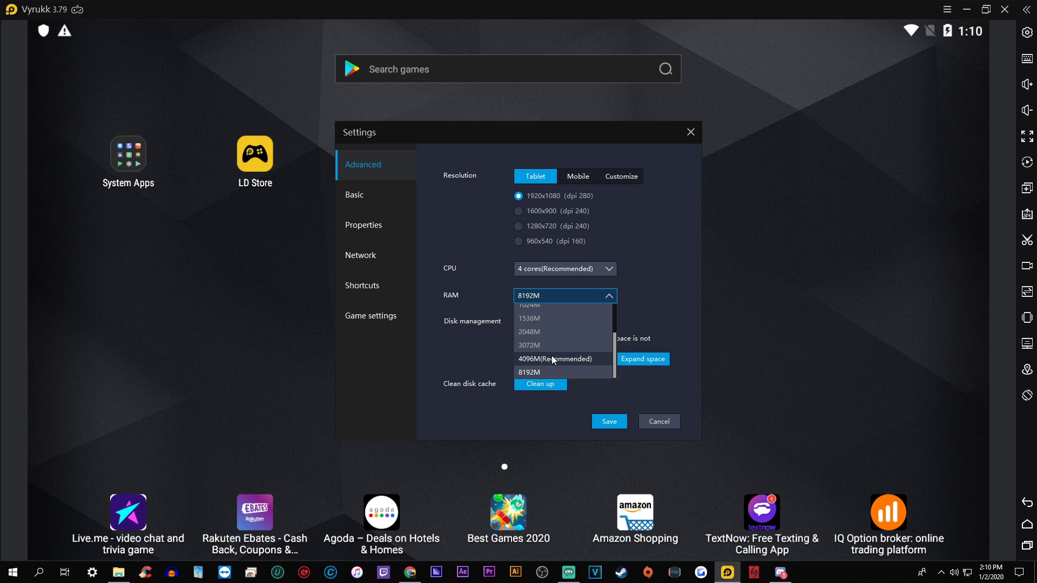
pyautogui.click(658, 319)
# Step: Choose 4 cores for the emulator's CPU and set its RAM to the recommended 4096M
pyautogui.click(609, 269)
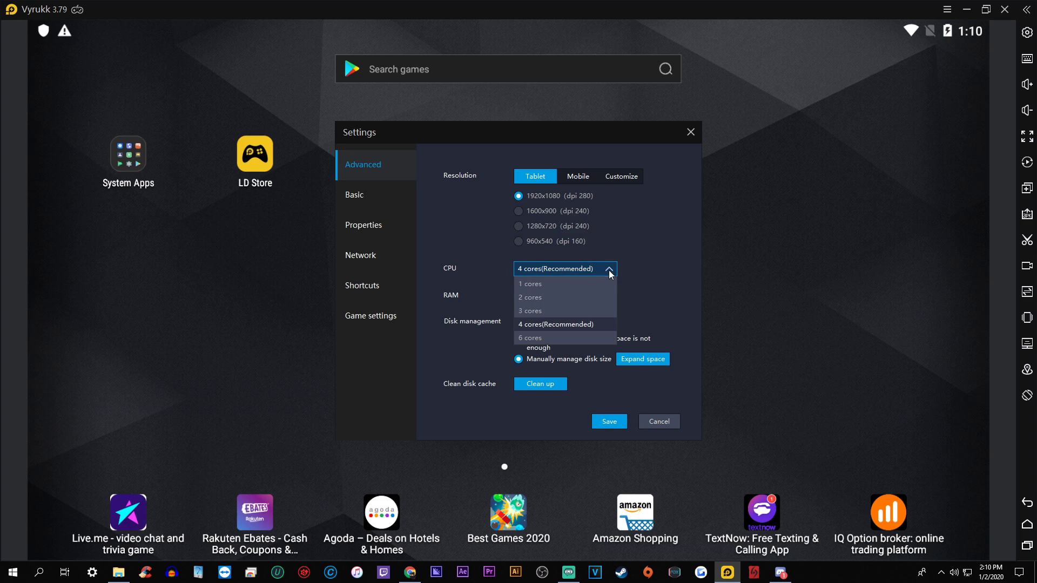
pyautogui.click(573, 324)
pyautogui.click(608, 296)
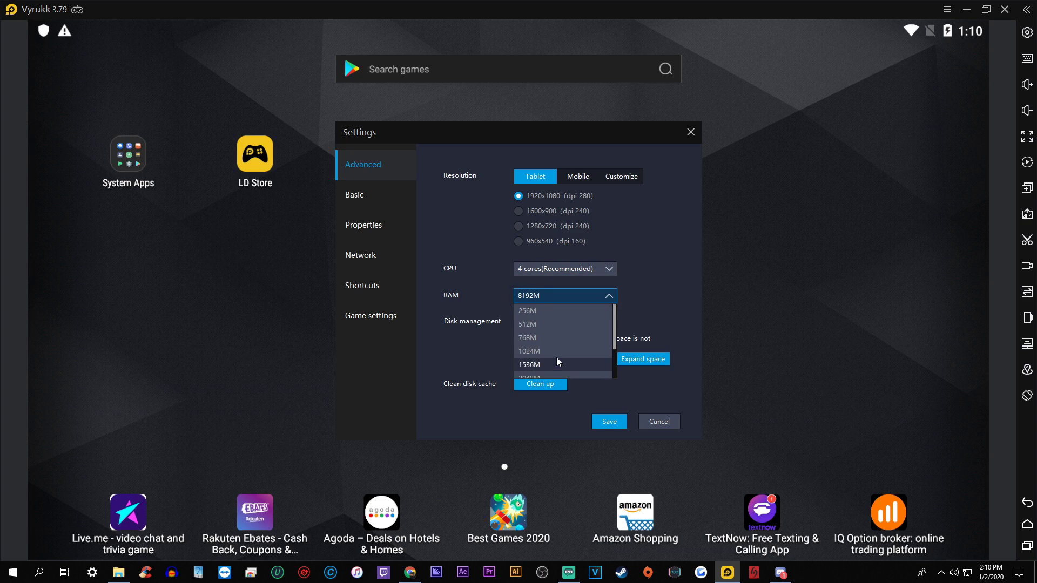
pyautogui.scroll(-3, 556, 358)
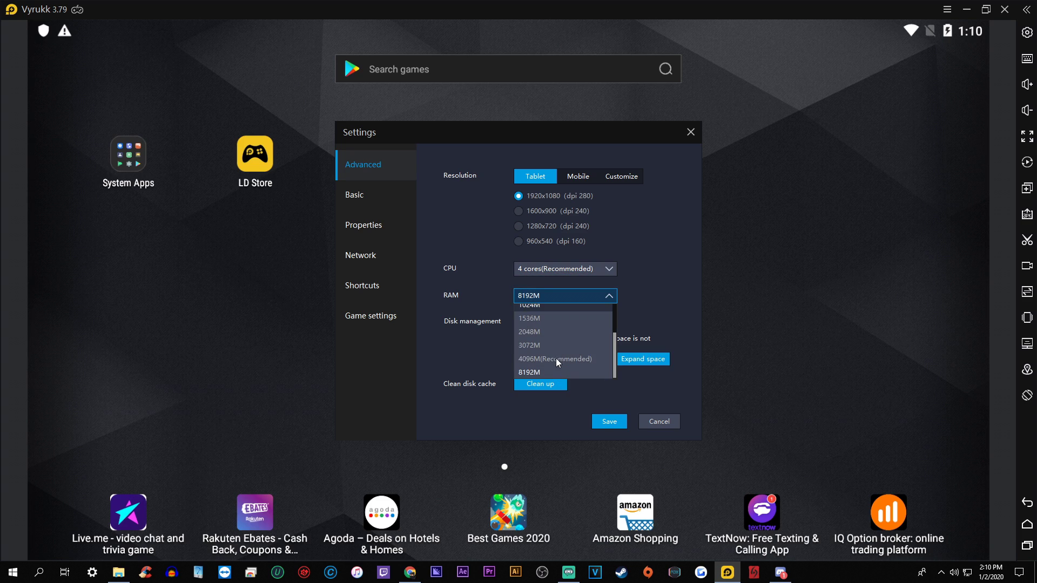
pyautogui.click(661, 313)
pyautogui.click(604, 296)
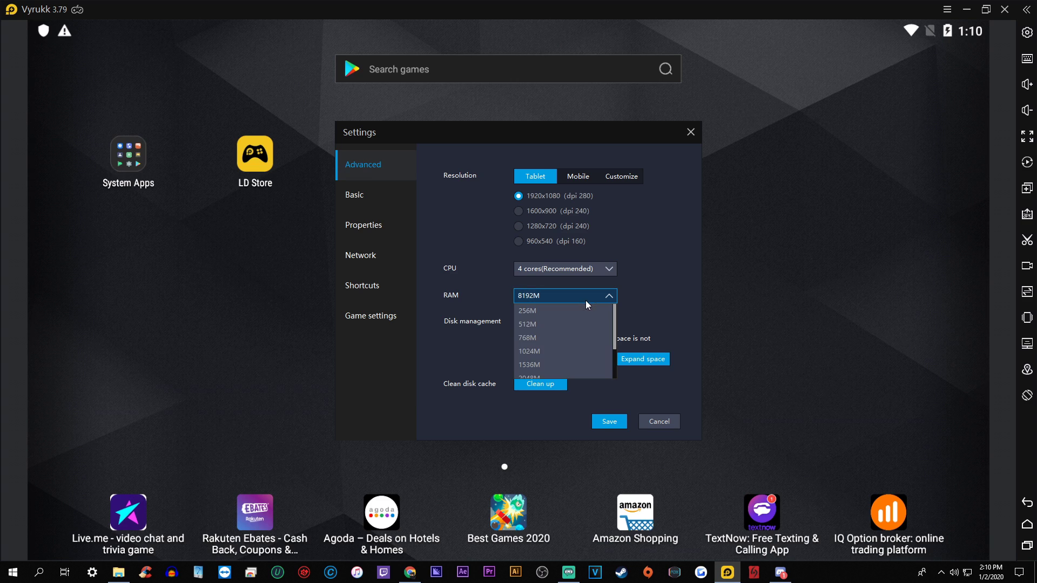
pyautogui.scroll(-2, 568, 355)
pyautogui.click(564, 357)
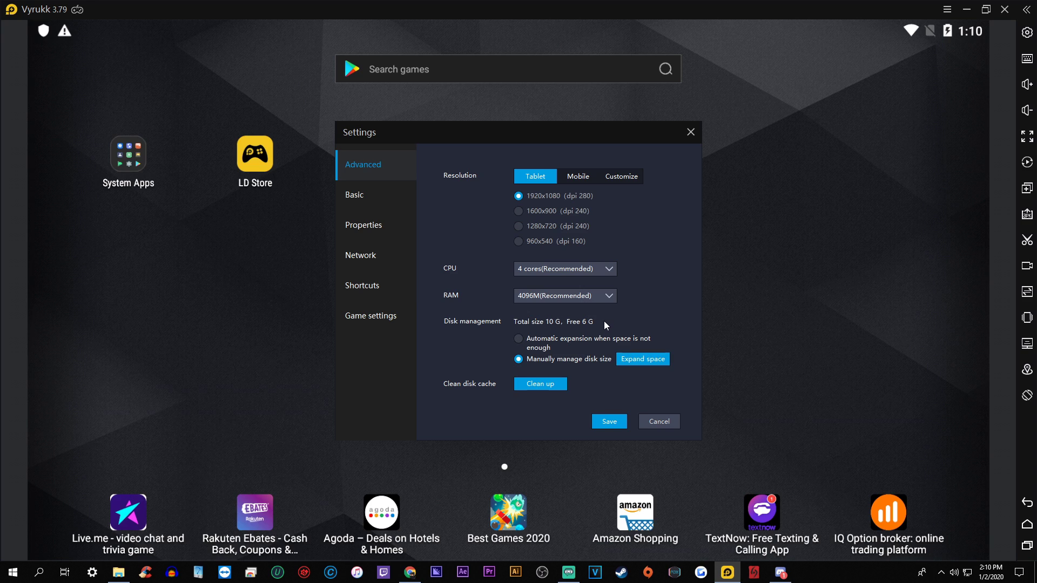
# Step: Check the Basic settings and set the device model in Properties to the Samsung preset SM-G970N
pyautogui.click(388, 195)
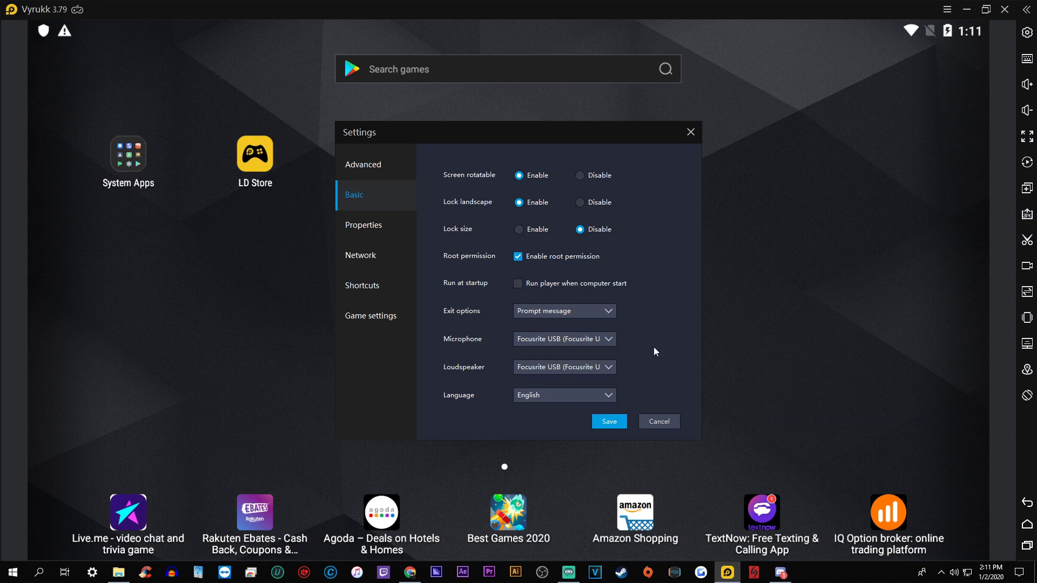
pyautogui.click(374, 227)
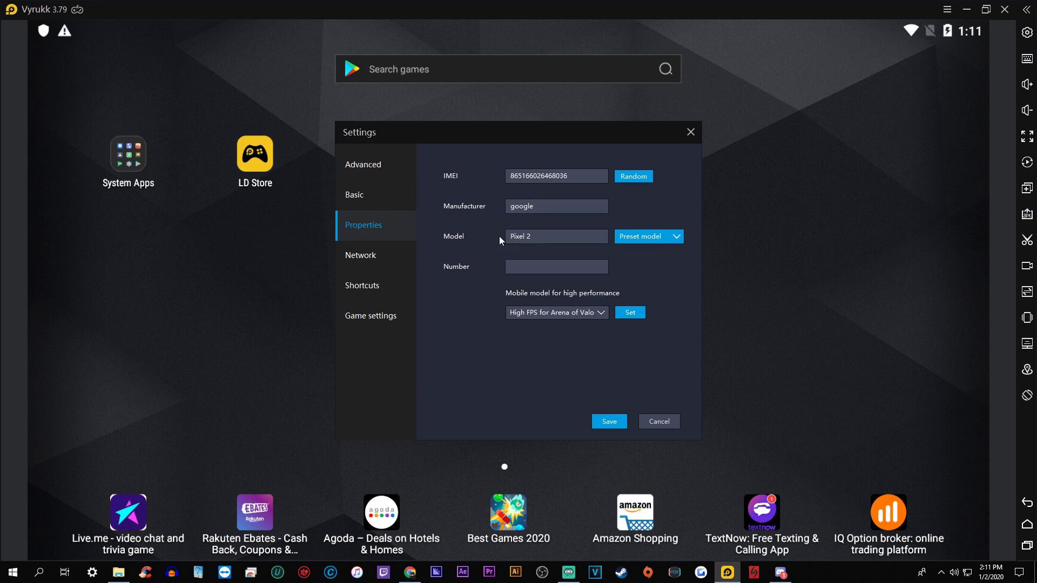
pyautogui.click(675, 239)
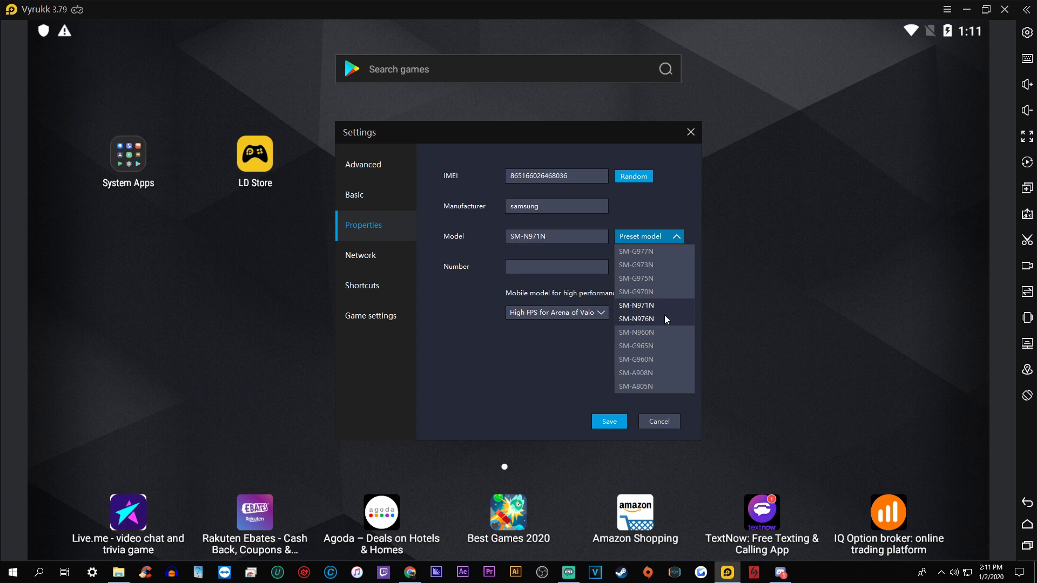
pyautogui.scroll(4, 666, 320)
pyautogui.scroll(-3, 667, 320)
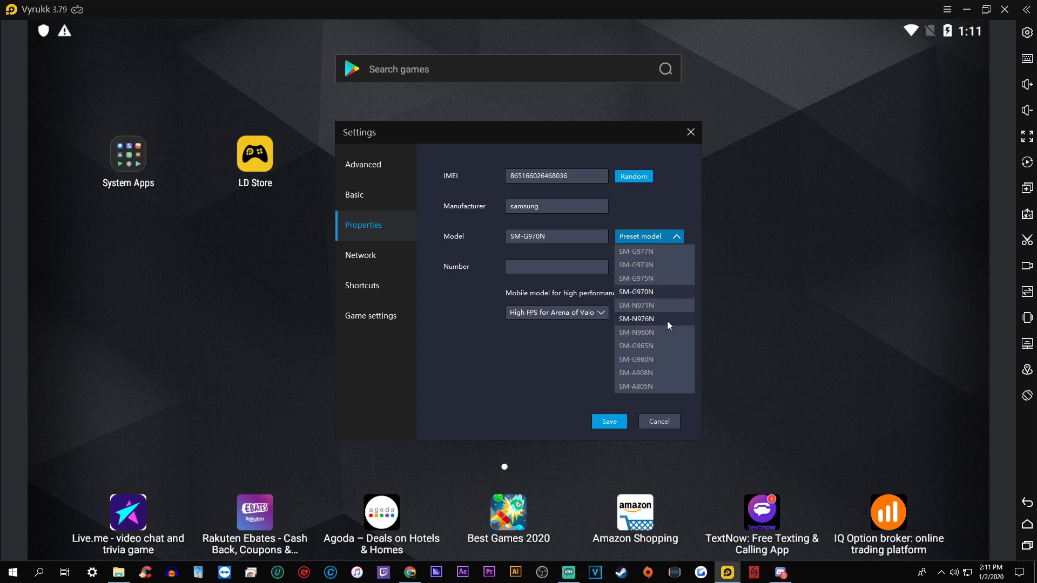
pyautogui.click(474, 369)
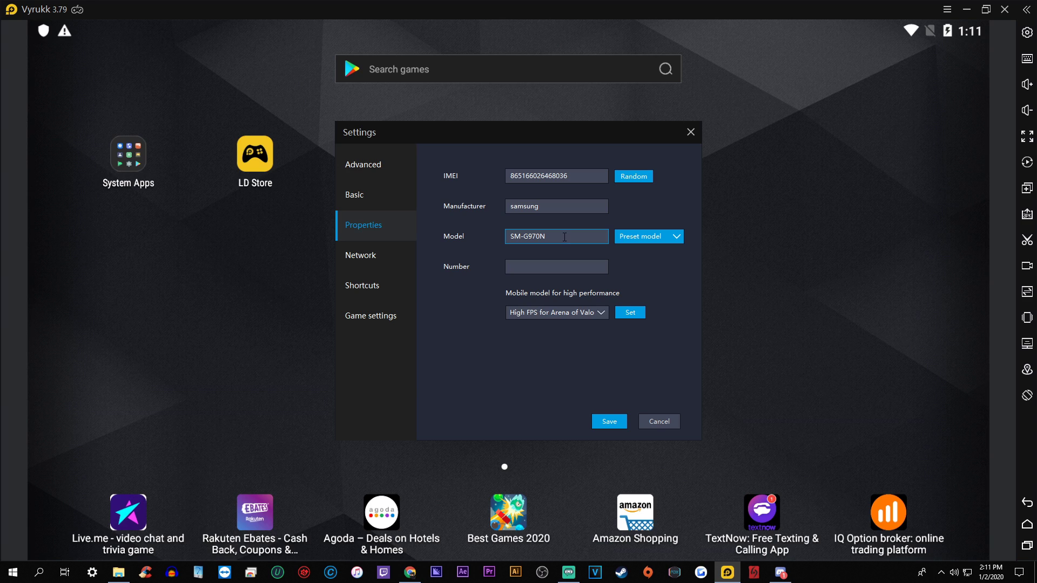
# Step: Set the device model to "pixel 2" and the manufacturer to "google"
pyautogui.moveTo(564, 237); pyautogui.dragTo(419, 226)
pyautogui.write('pix')
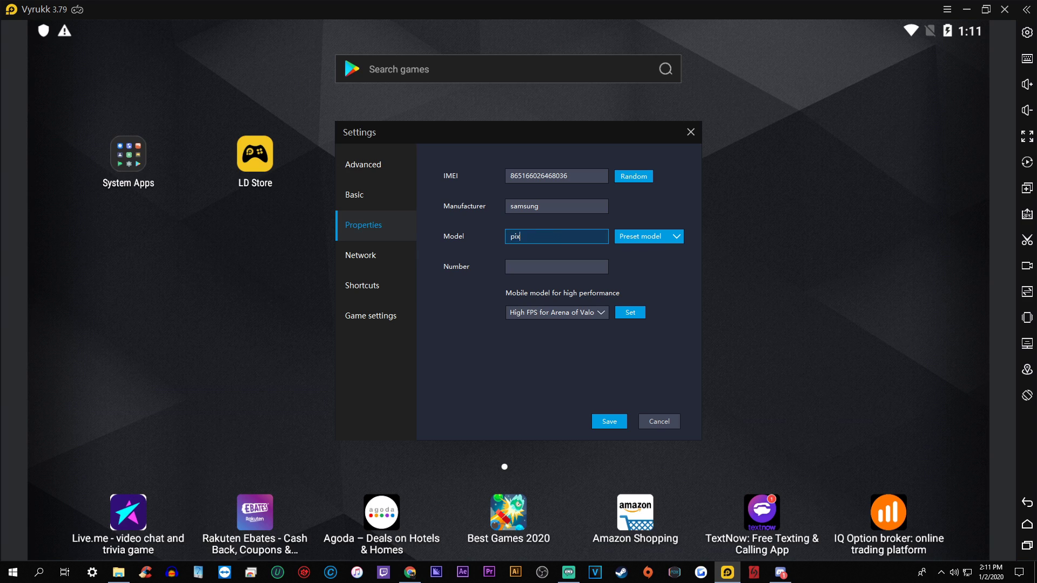
pyautogui.write('el 2')
pyautogui.moveTo(567, 206); pyautogui.dragTo(429, 202)
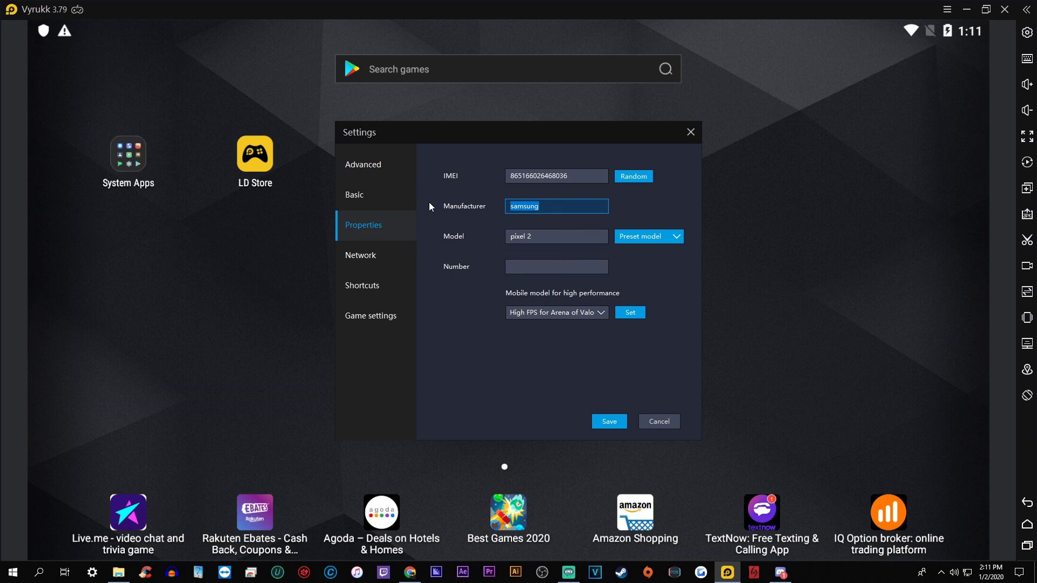
pyautogui.write('google')
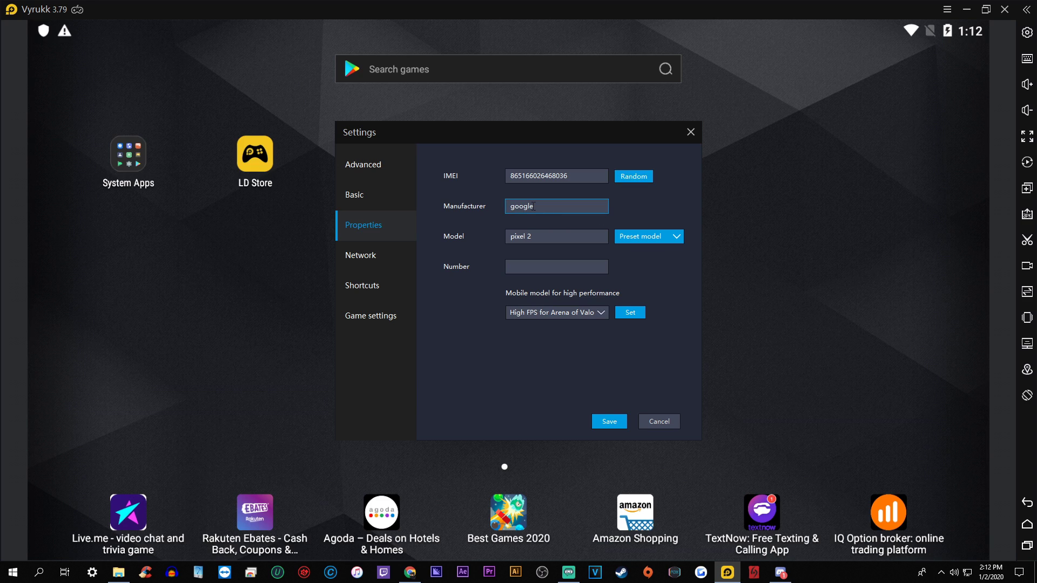
pyautogui.click(540, 236)
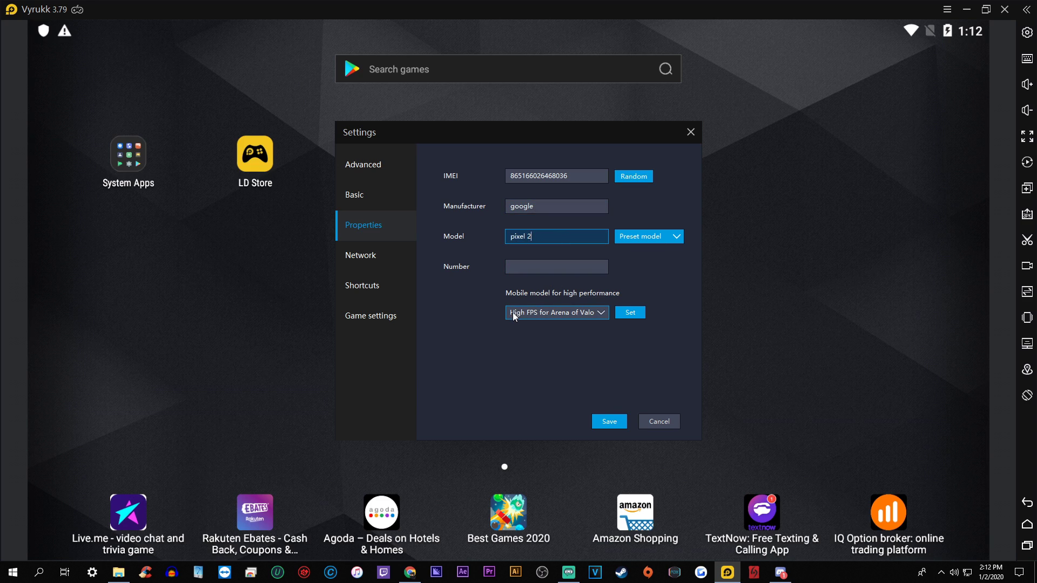
# Step: Examine the available game presets under the mobile model for high performance
pyautogui.click(601, 311)
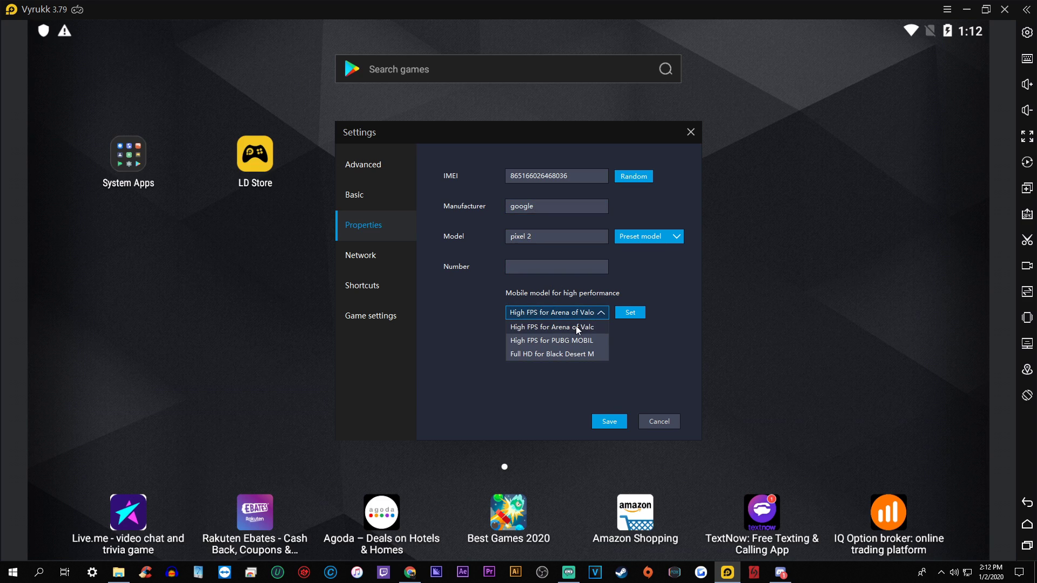
pyautogui.click(660, 334)
pyautogui.click(598, 315)
pyautogui.click(495, 316)
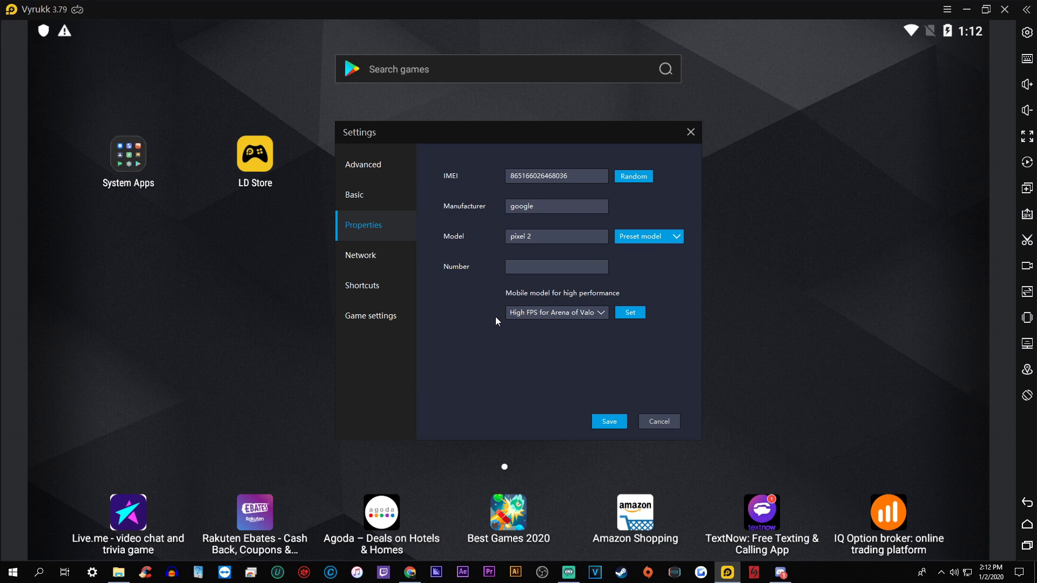
pyautogui.click(600, 313)
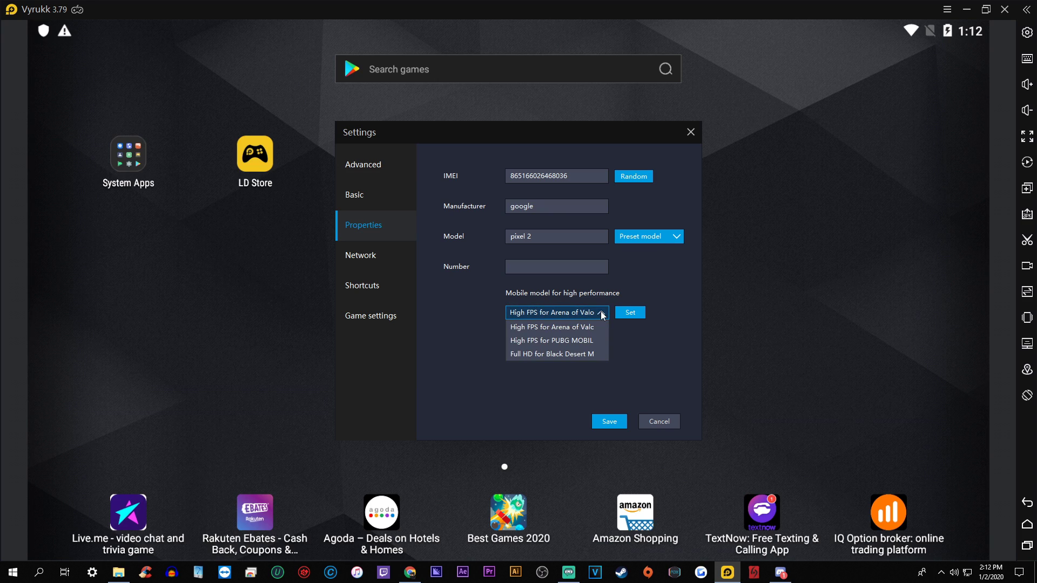
pyautogui.click(549, 316)
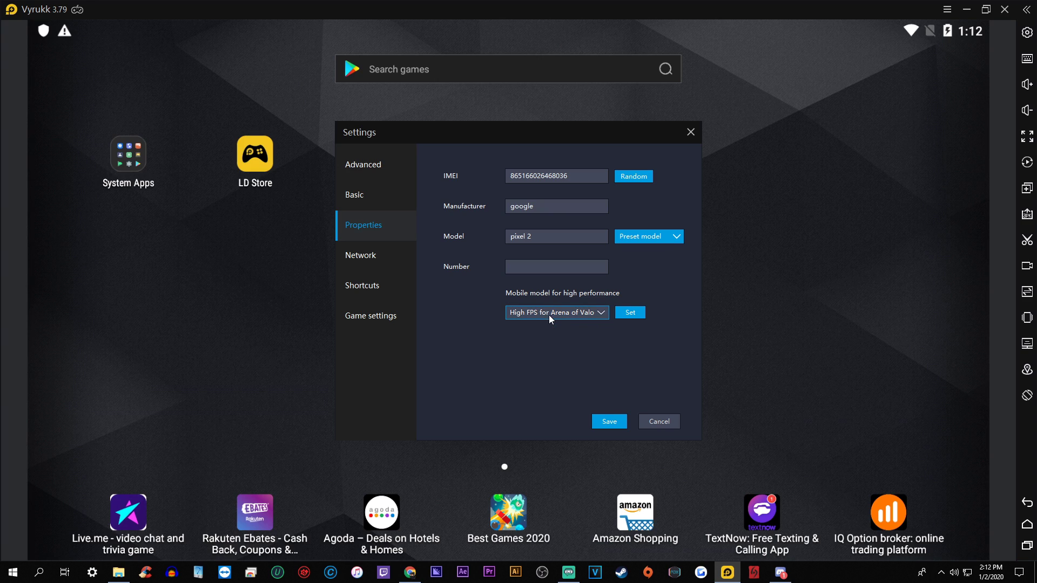
pyautogui.click(603, 312)
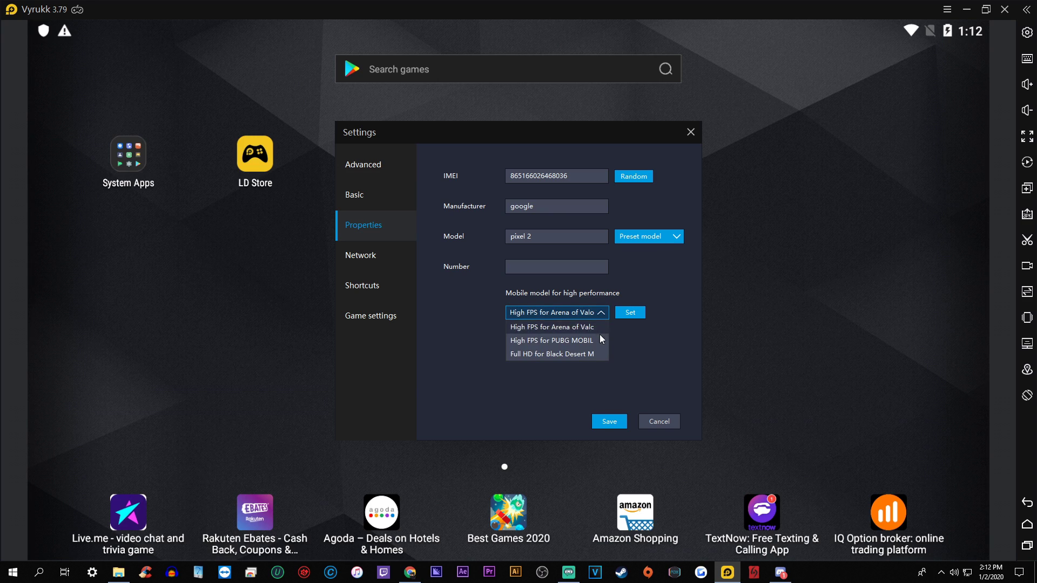
pyautogui.click(460, 317)
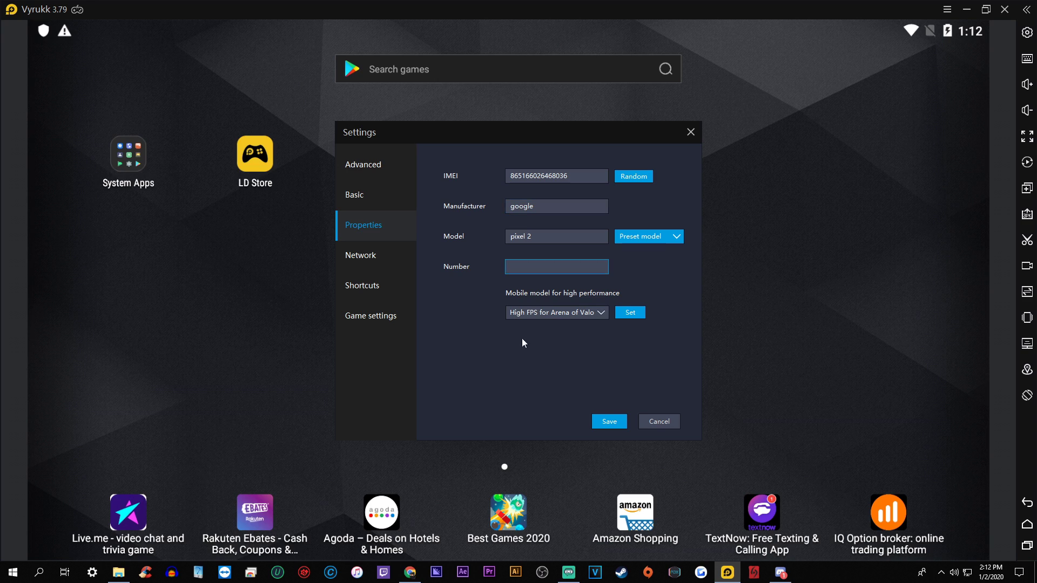
# Step: Review the Network, Shortcuts and Game settings, including the rate setup and PUBG resolution options, and close the settings without saving
pyautogui.click(373, 255)
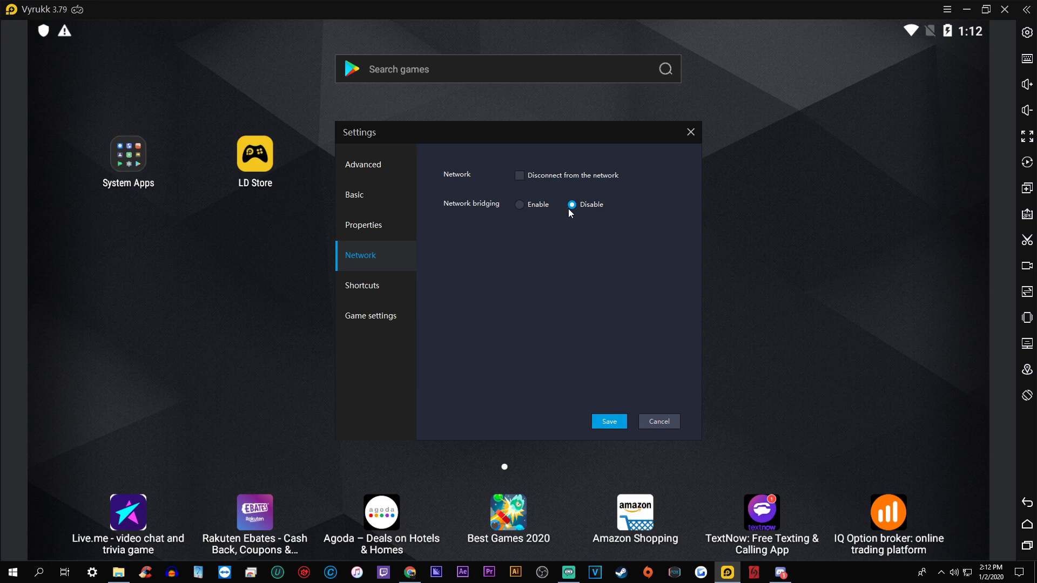
pyautogui.click(360, 286)
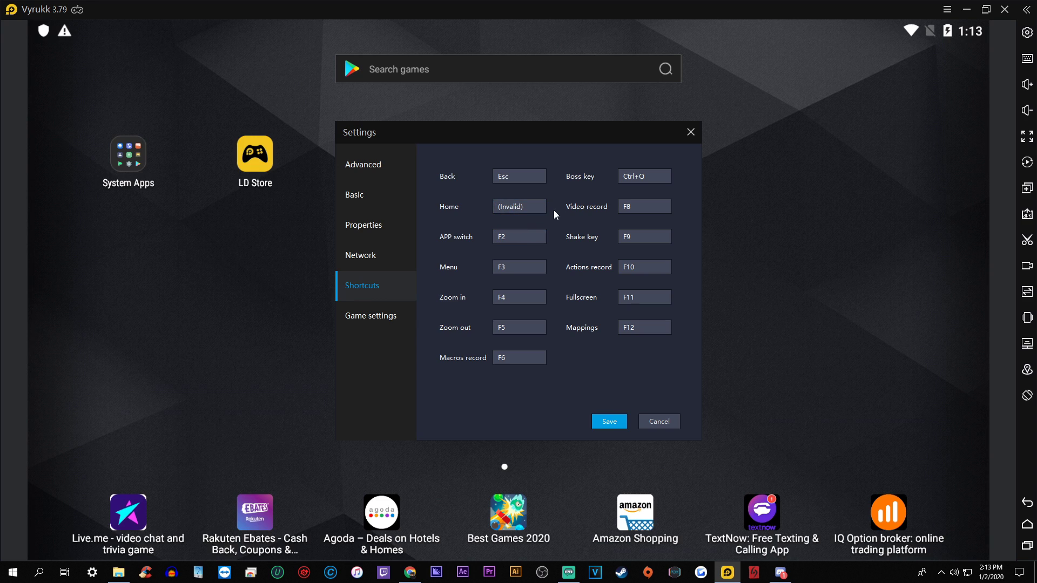
pyautogui.click(378, 318)
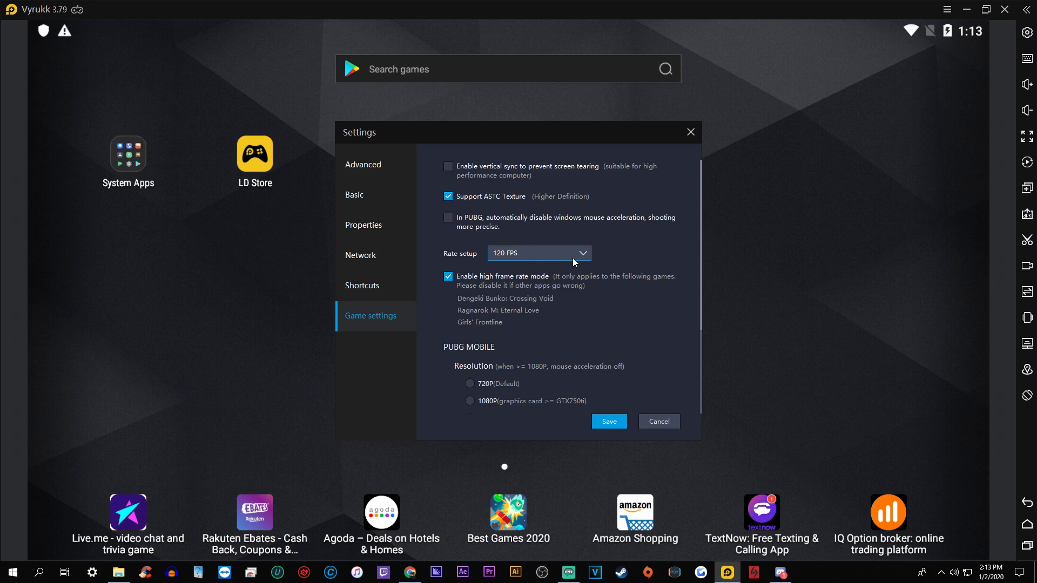
pyautogui.click(591, 255)
pyautogui.click(544, 292)
pyautogui.scroll(-3, 665, 306)
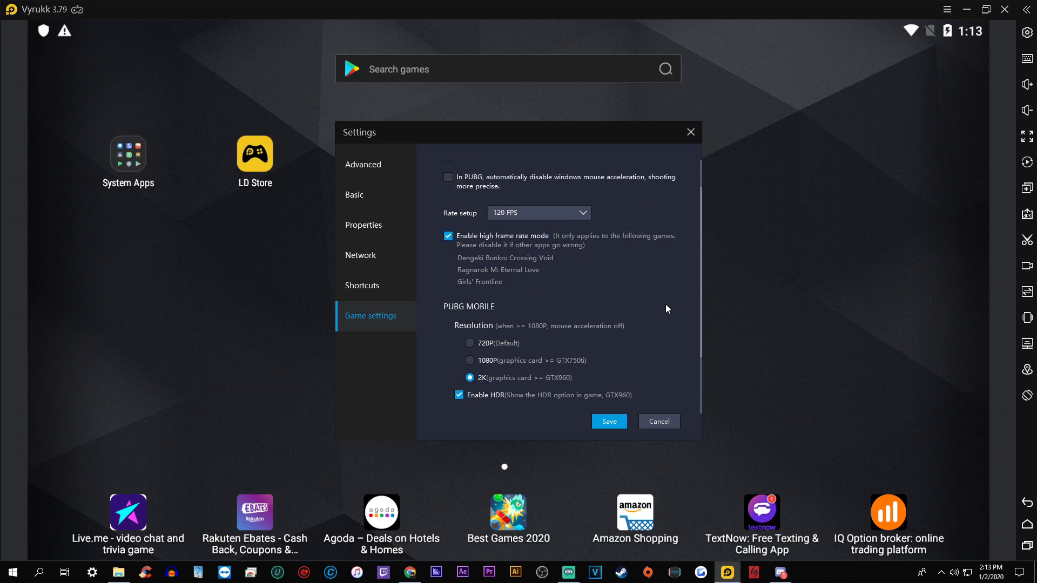
pyautogui.scroll(-1, 666, 306)
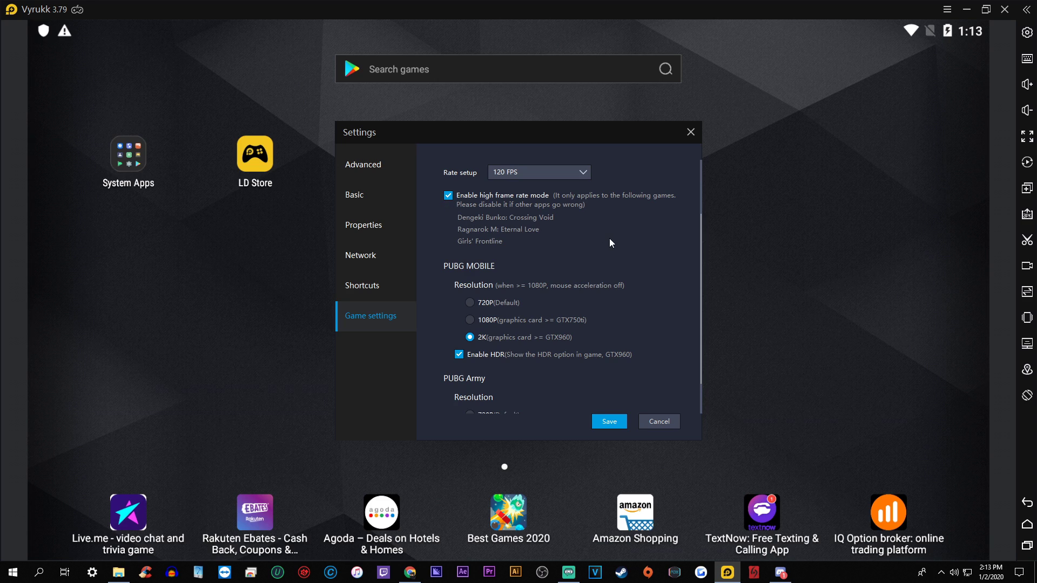
pyautogui.scroll(-2, 609, 239)
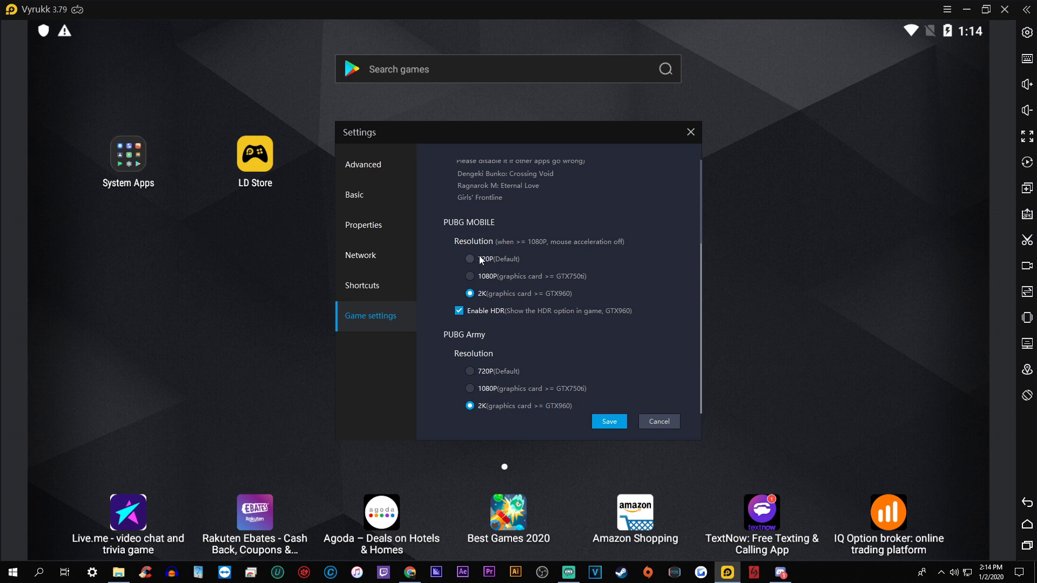
pyautogui.scroll(4, 651, 323)
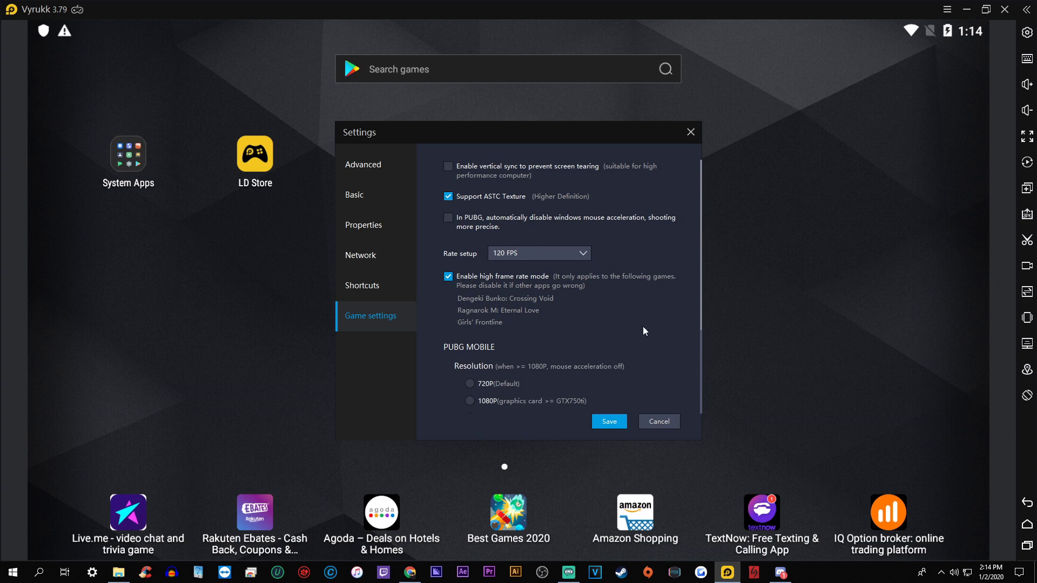
pyautogui.click(658, 422)
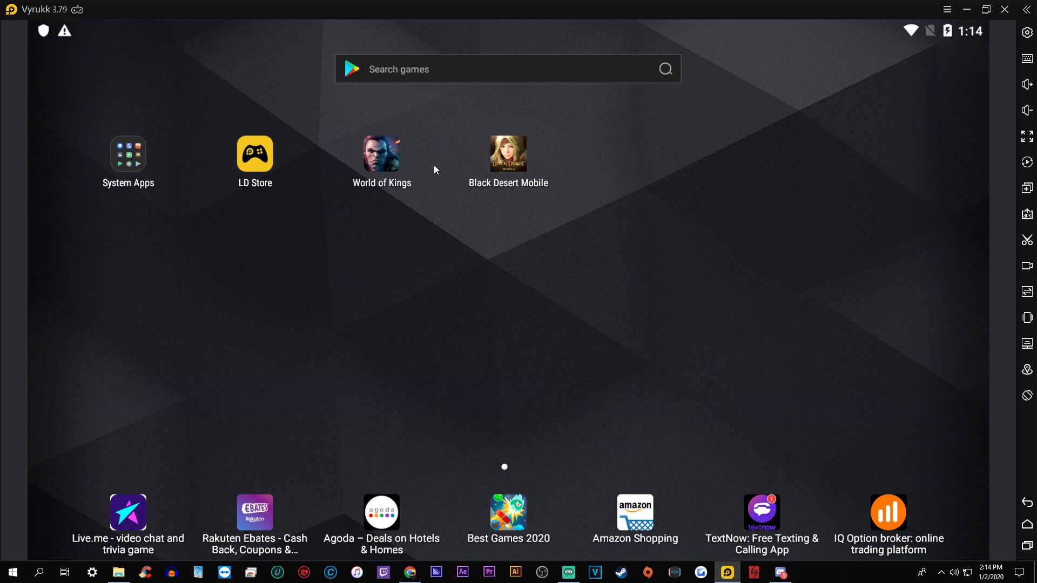
# Step: Launch World of Kings from the home screen, toggle the full-screen view and maximize the emulator window
pyautogui.click(378, 153)
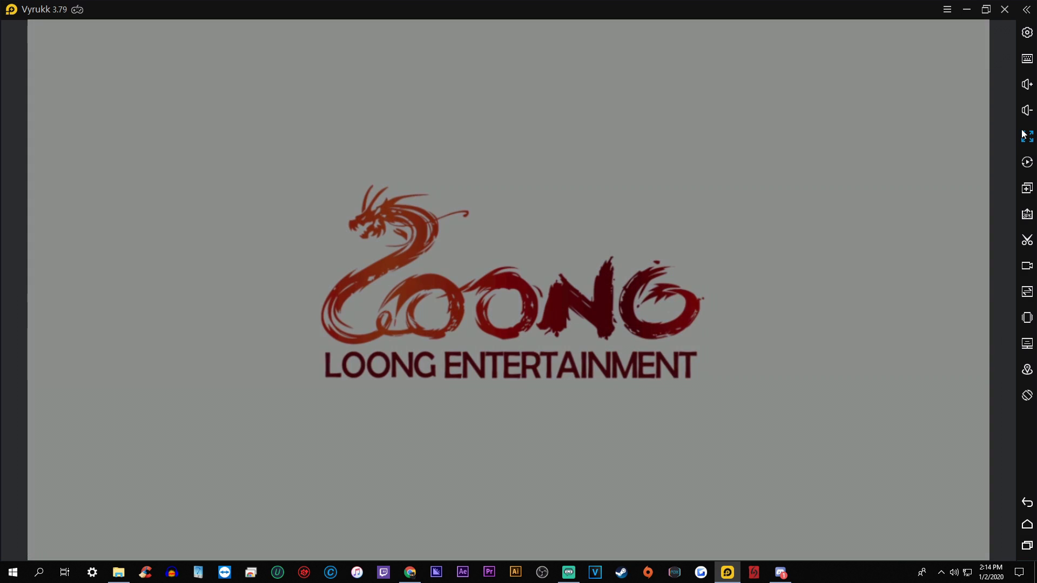
pyautogui.click(1023, 135)
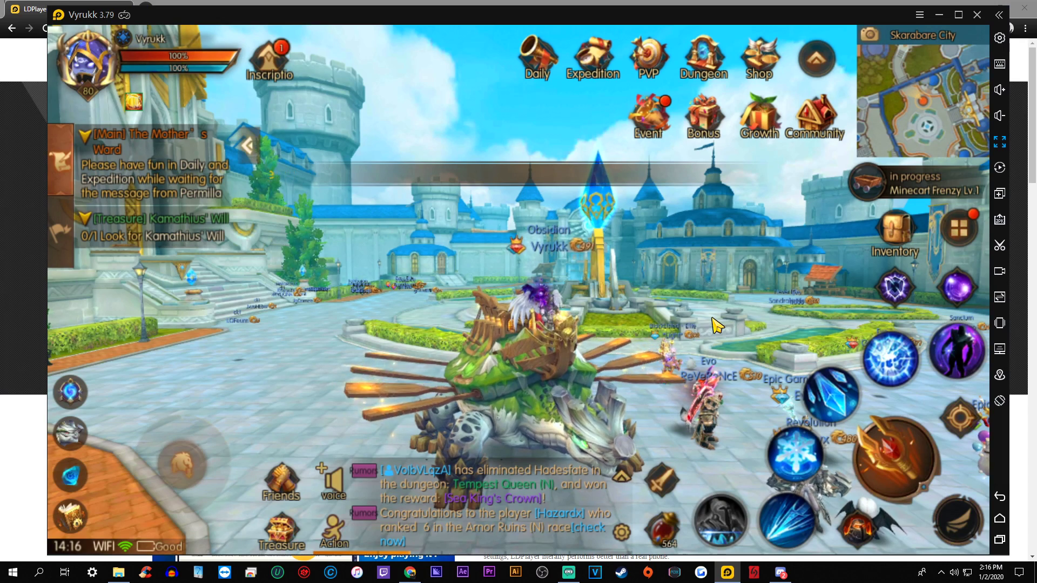
pyautogui.click(958, 16)
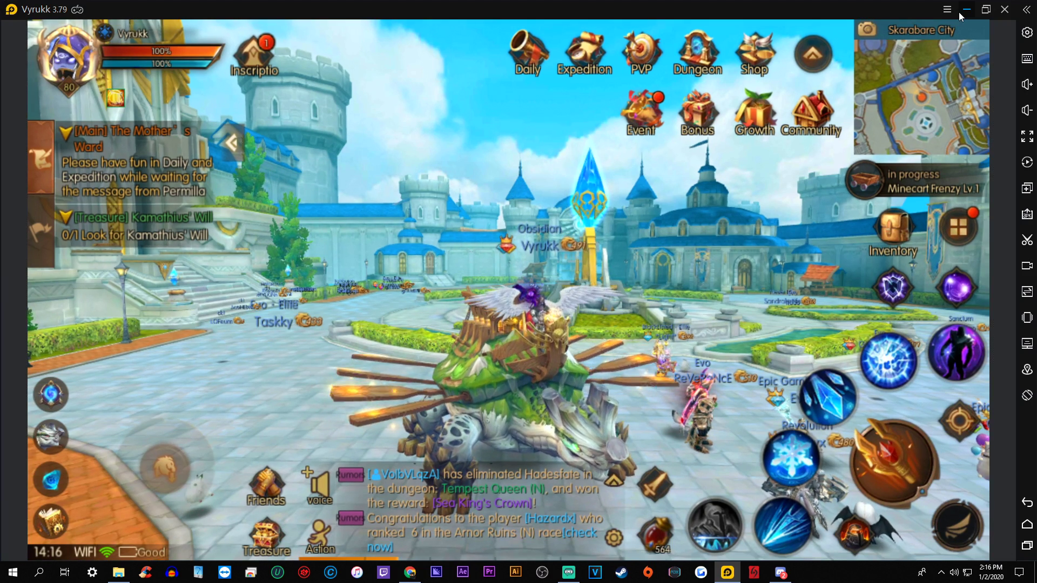
# Step: Open the game's key mapping, adjust the WASD move control's placement over the joystick and save the mapping
pyautogui.click(1026, 61)
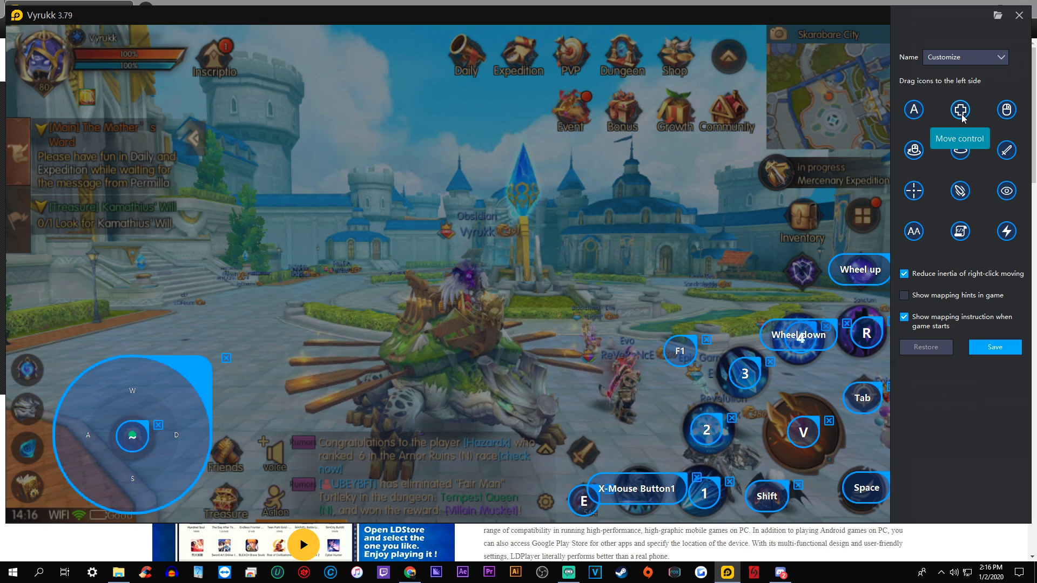
pyautogui.click(171, 390)
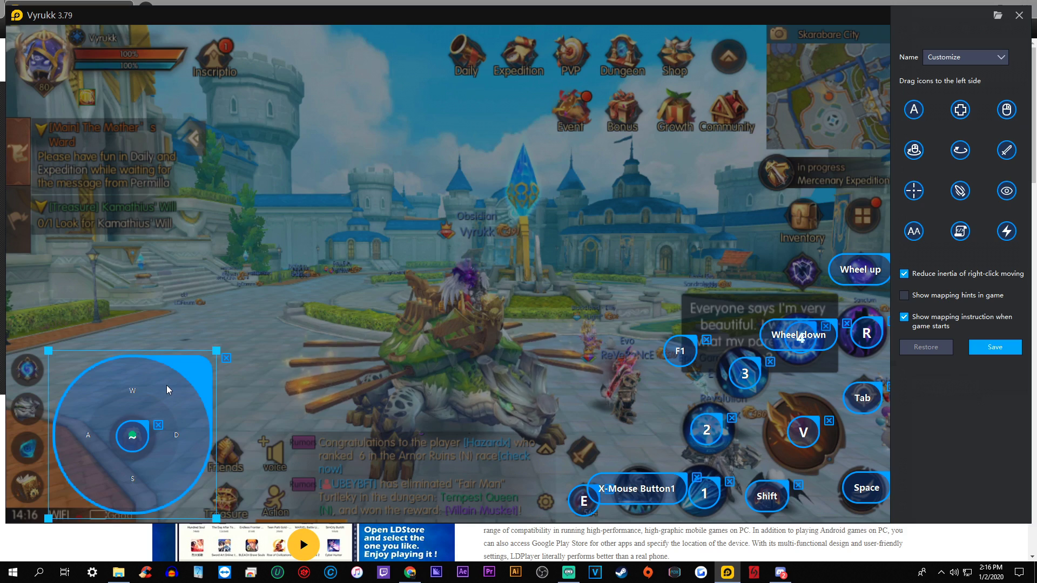
pyautogui.moveTo(170, 390); pyautogui.dragTo(184, 405)
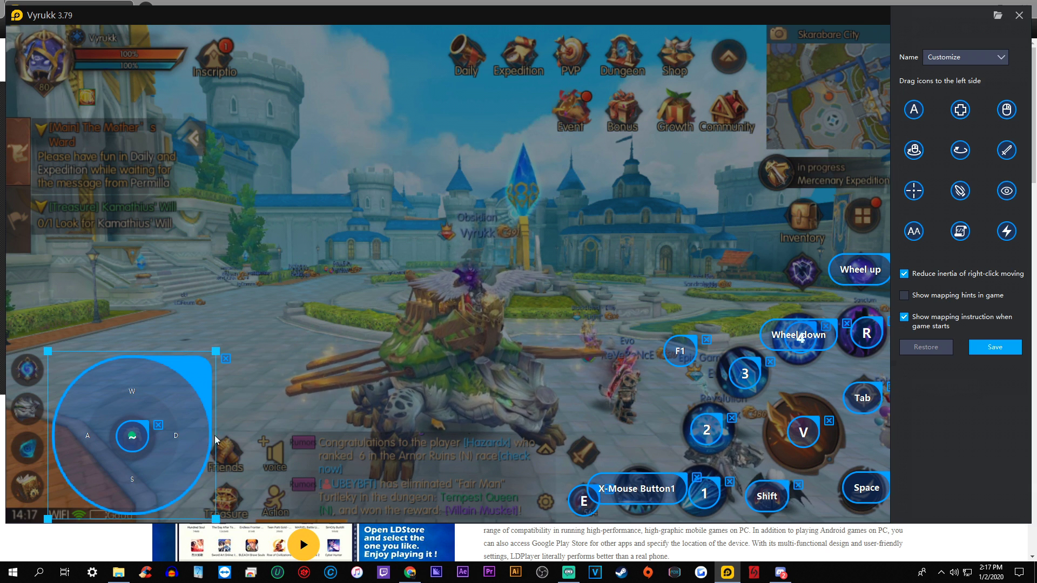
pyautogui.click(995, 347)
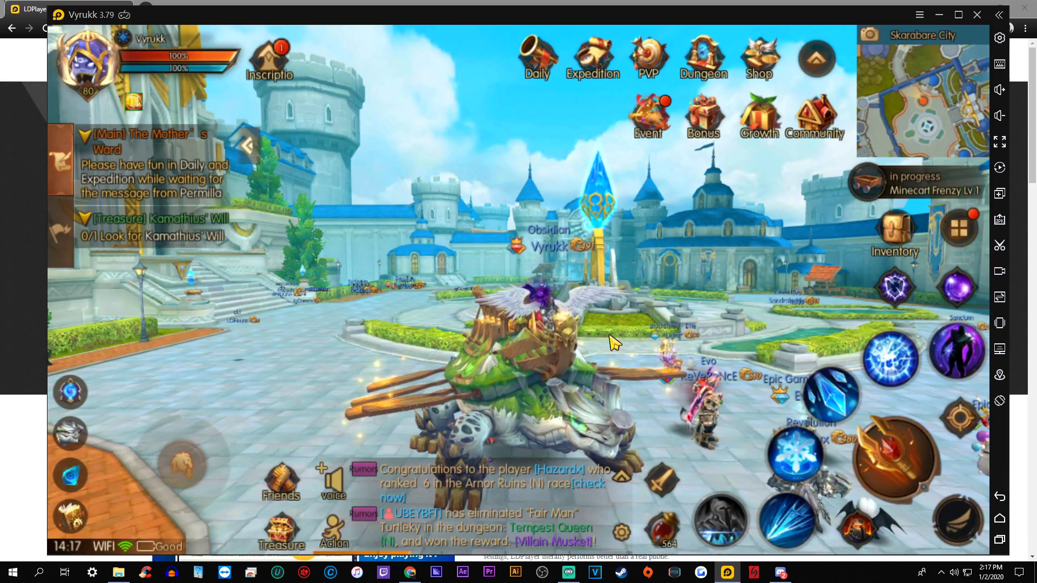
# Step: Test the WASD movement mapping by moving the mounted character in all four directions around the plaza
pyautogui.press('w')
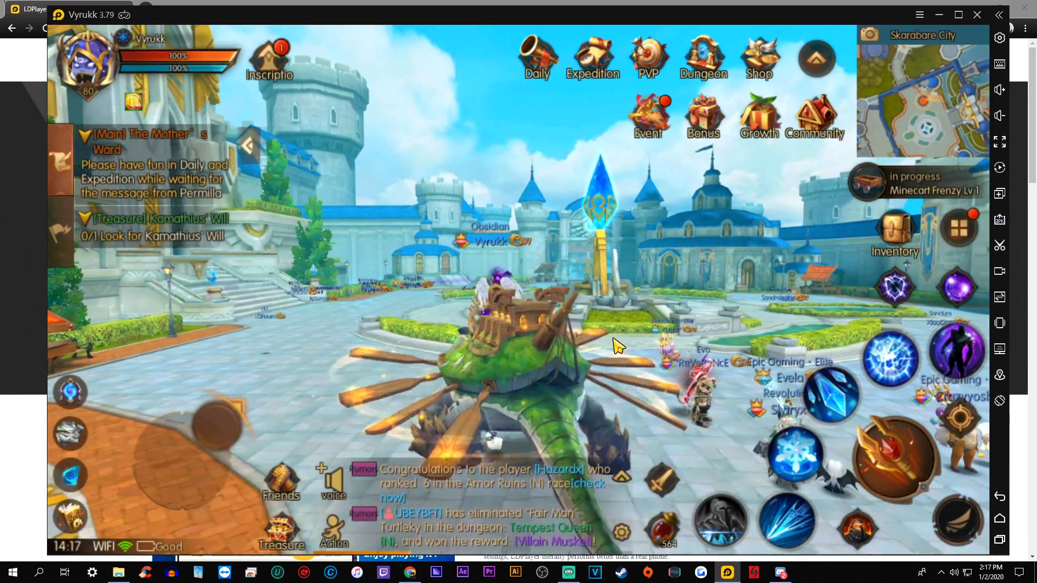
pyautogui.press('s')
pyautogui.press('w')
pyautogui.press('s')
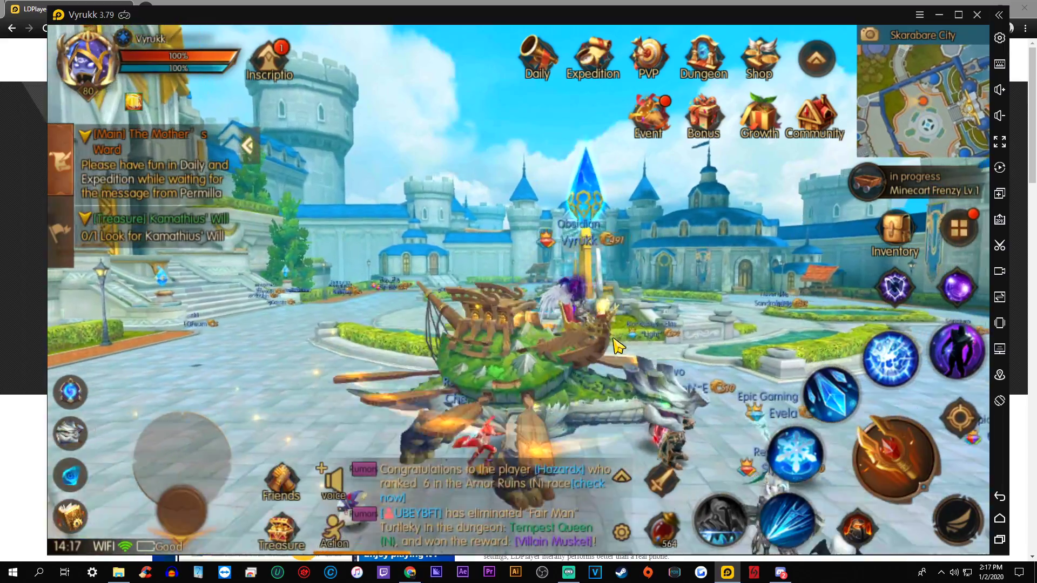
pyautogui.press('a')
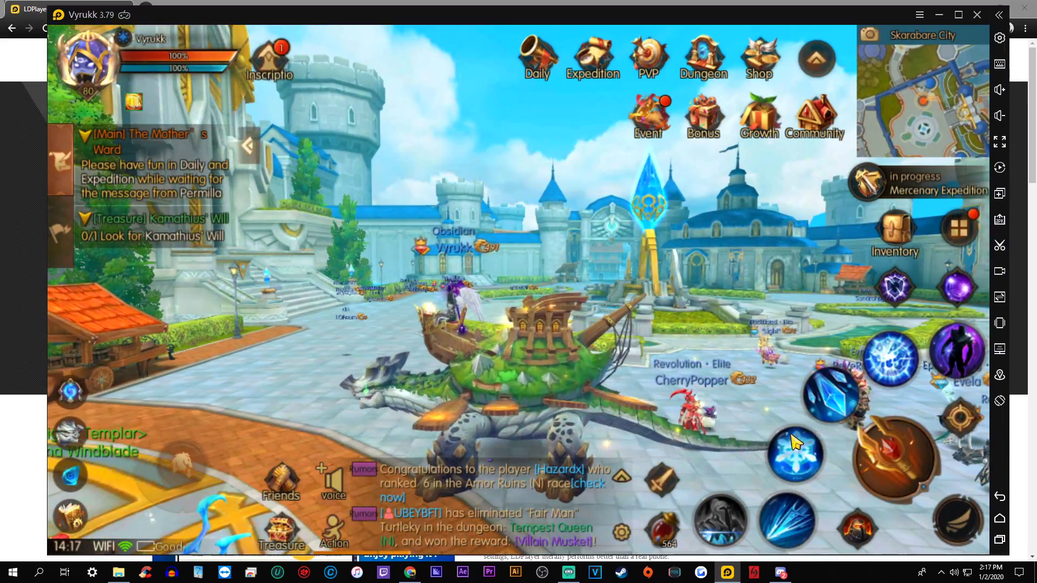
pyautogui.press('d')
pyautogui.press('a')
pyautogui.press('w')
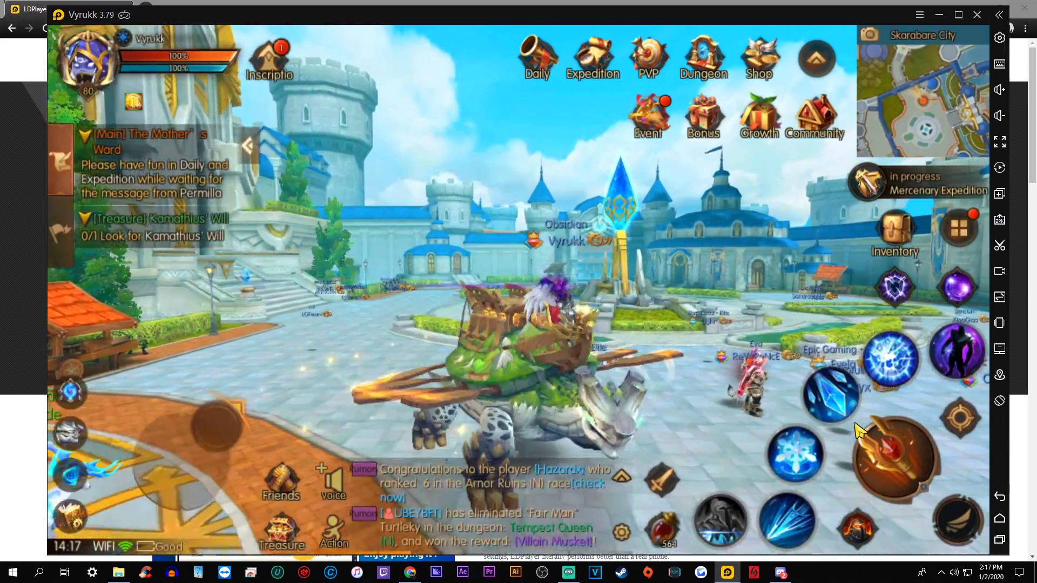
pyautogui.press('d')
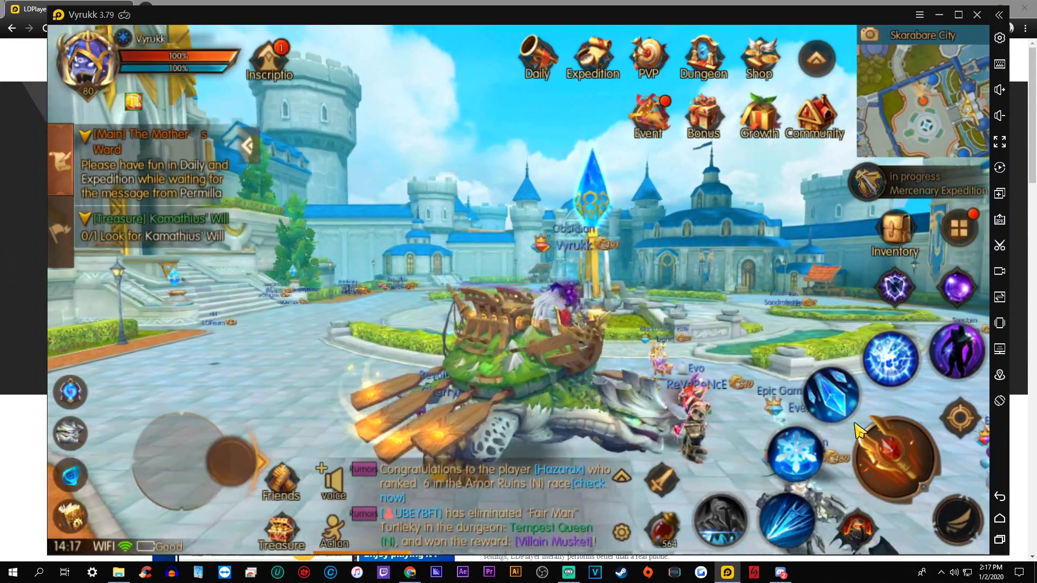
pyautogui.press('a')
pyautogui.press('s')
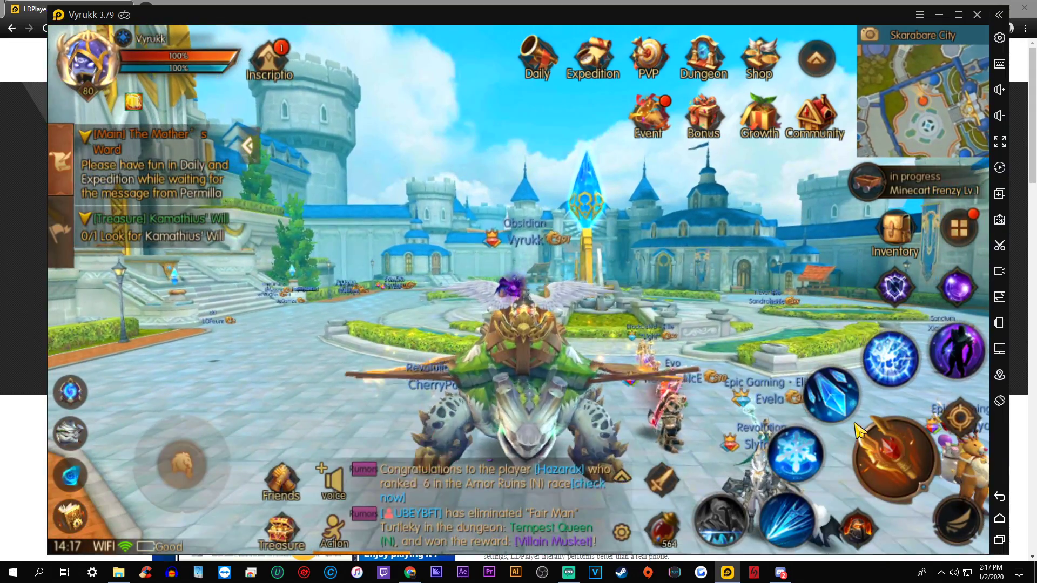
# Step: Add a single-key mapping for I over the game's Inventory icon and save the key mapping
pyautogui.hotkey('ctrl', 'shift', '6')
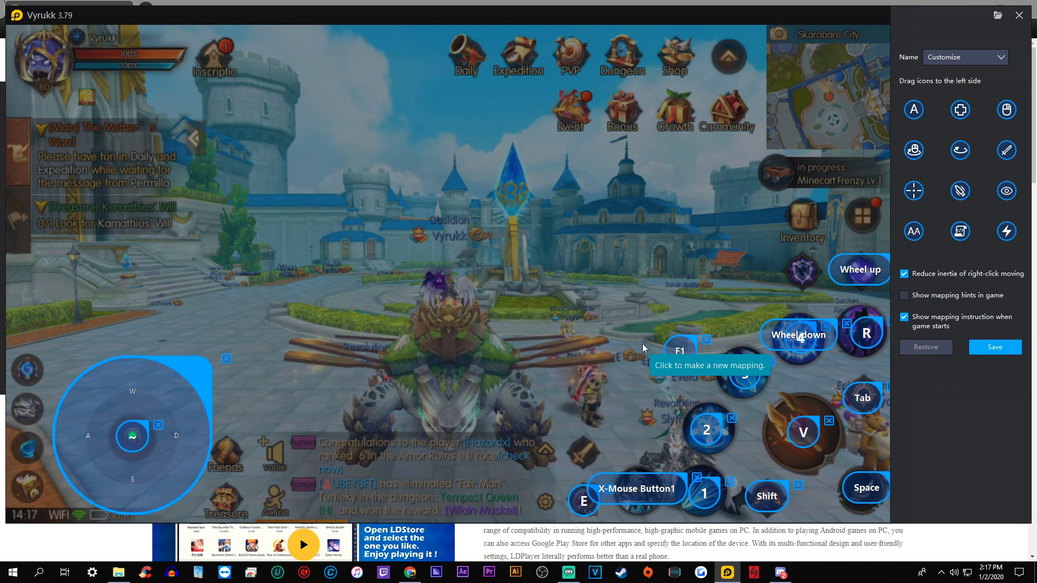
pyautogui.moveTo(730, 370)
pyautogui.mouseDown()
pyautogui.moveTo(724, 316)
pyautogui.moveTo(729, 367)
pyautogui.mouseUp()
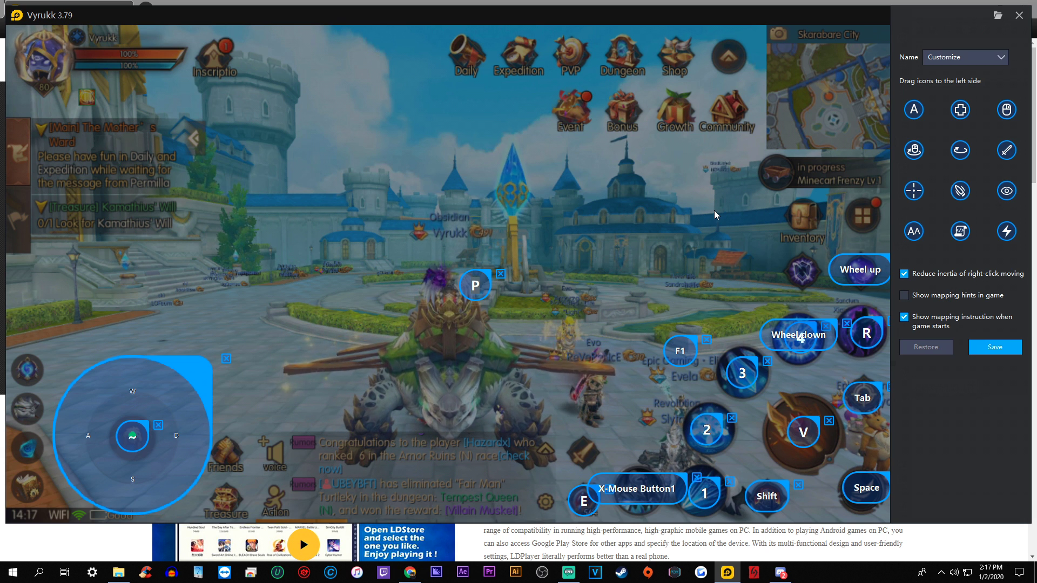
pyautogui.moveTo(477, 293); pyautogui.dragTo(803, 216)
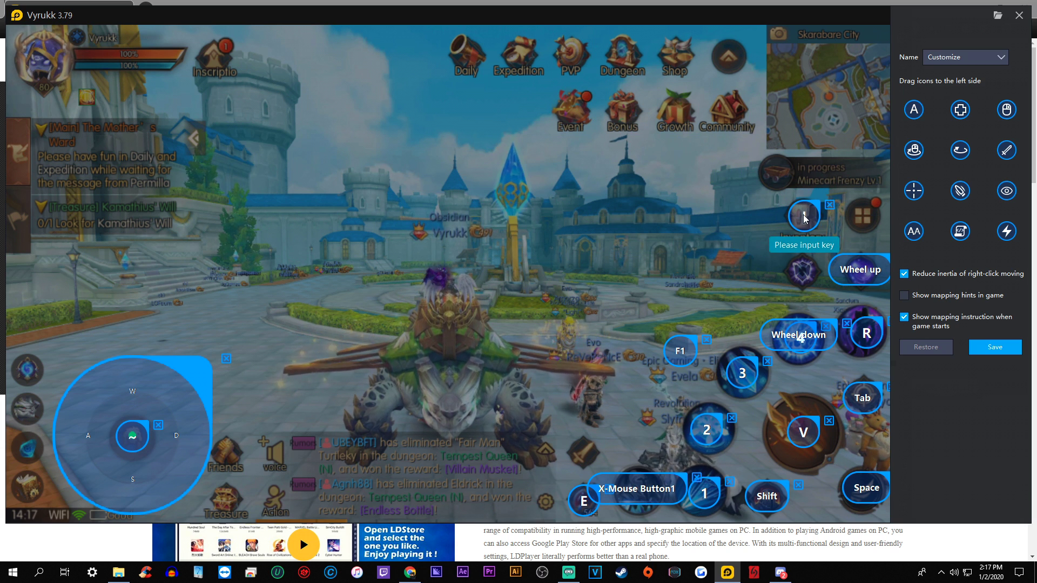
pyautogui.press('i')
pyautogui.moveTo(995, 349)
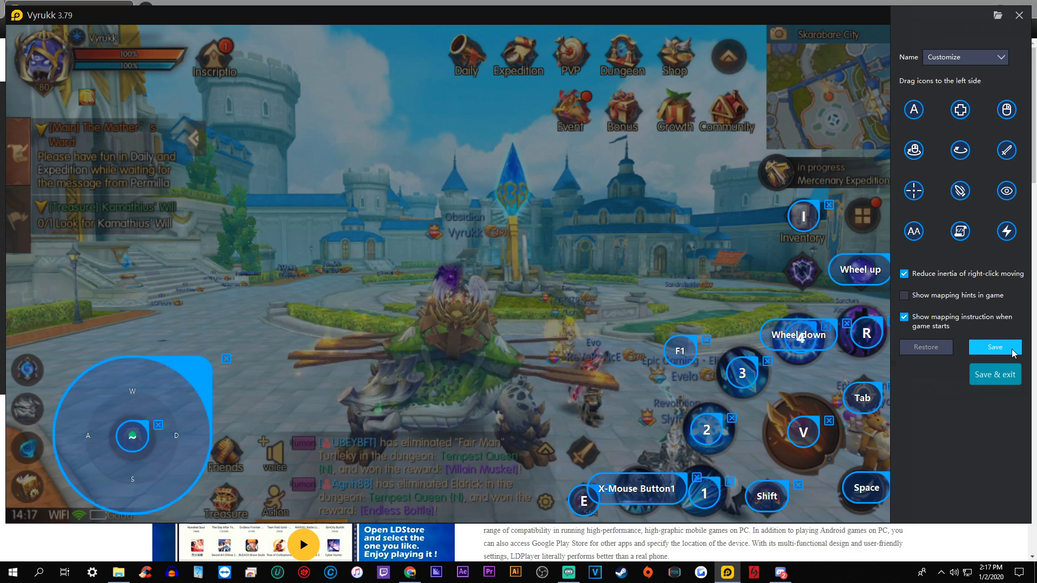
pyautogui.click(1004, 348)
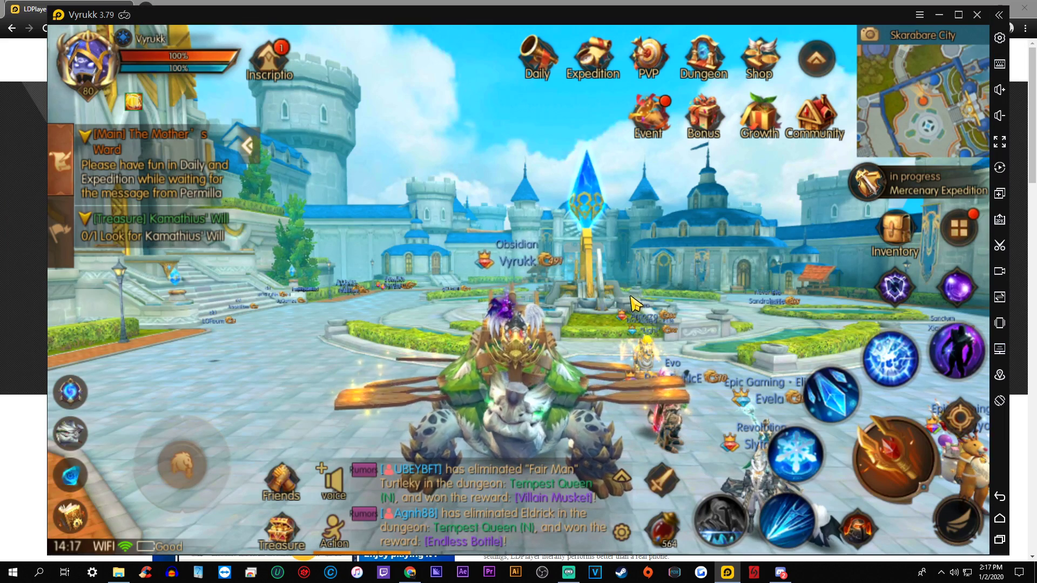
# Step: Test the I key by opening and closing the inventory, and review the mapped keys in the mapping editor before saving
pyautogui.press('i')
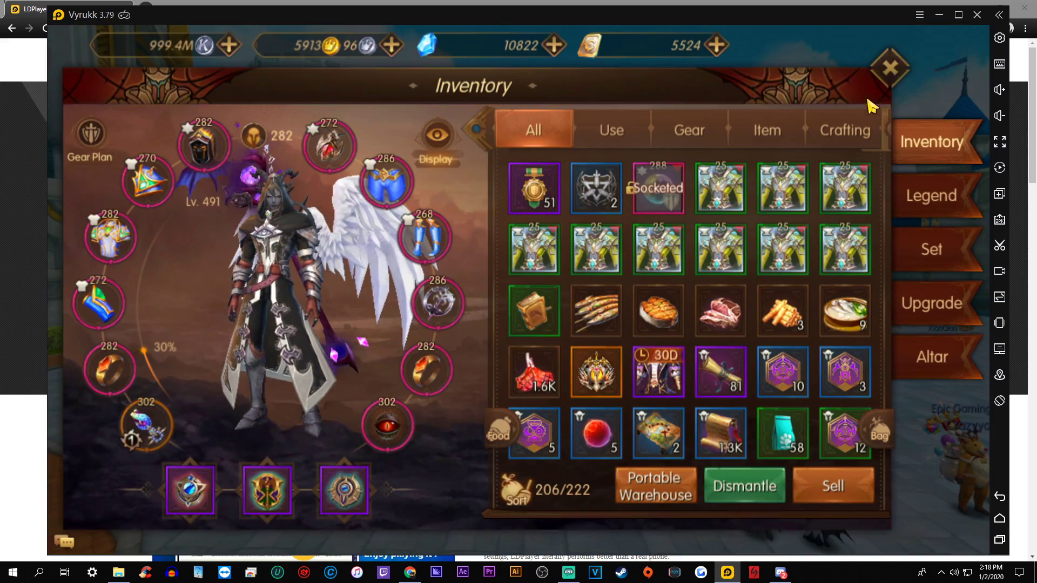
pyautogui.click(890, 68)
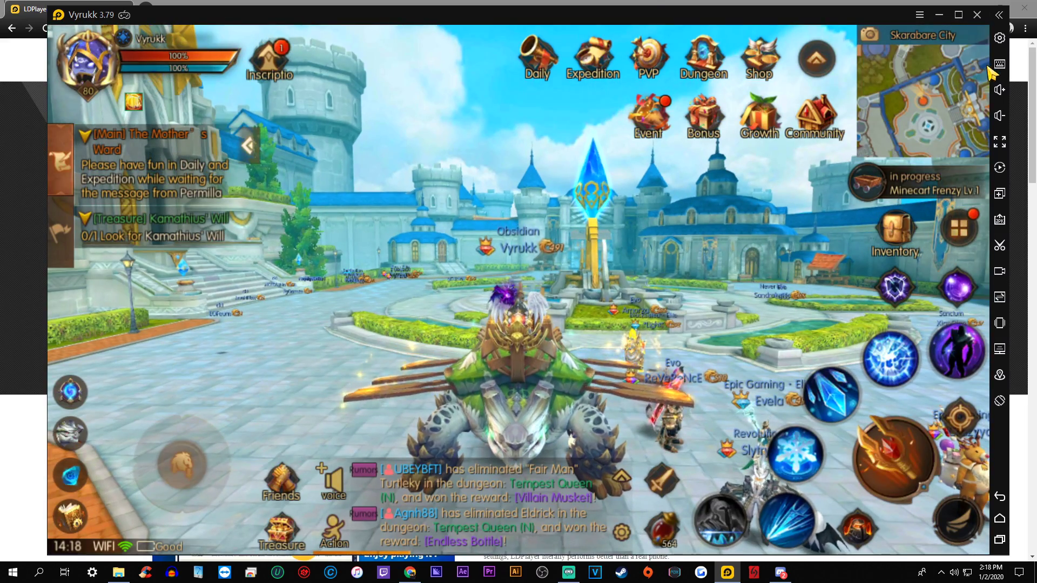
pyautogui.click(1000, 64)
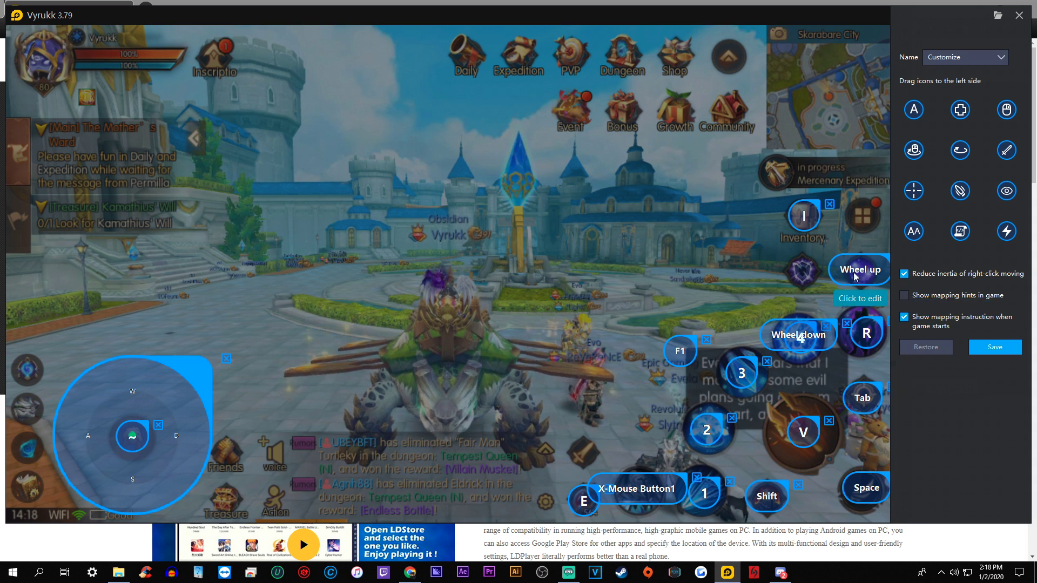
pyautogui.click(998, 351)
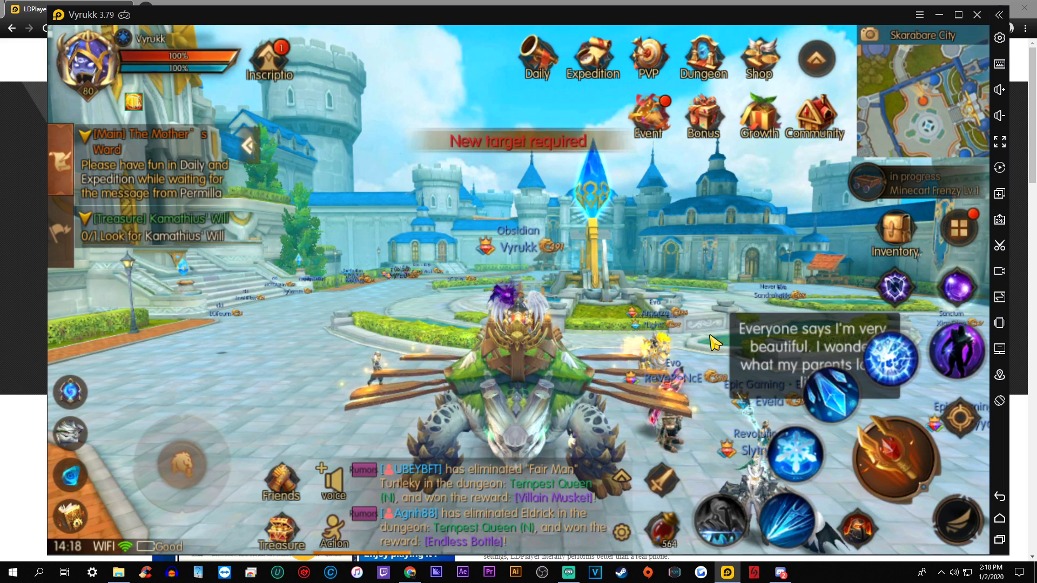
# Step: Enable Show mapping hints in game, save the mapping and move the character around with the hints on
pyautogui.press('F9')
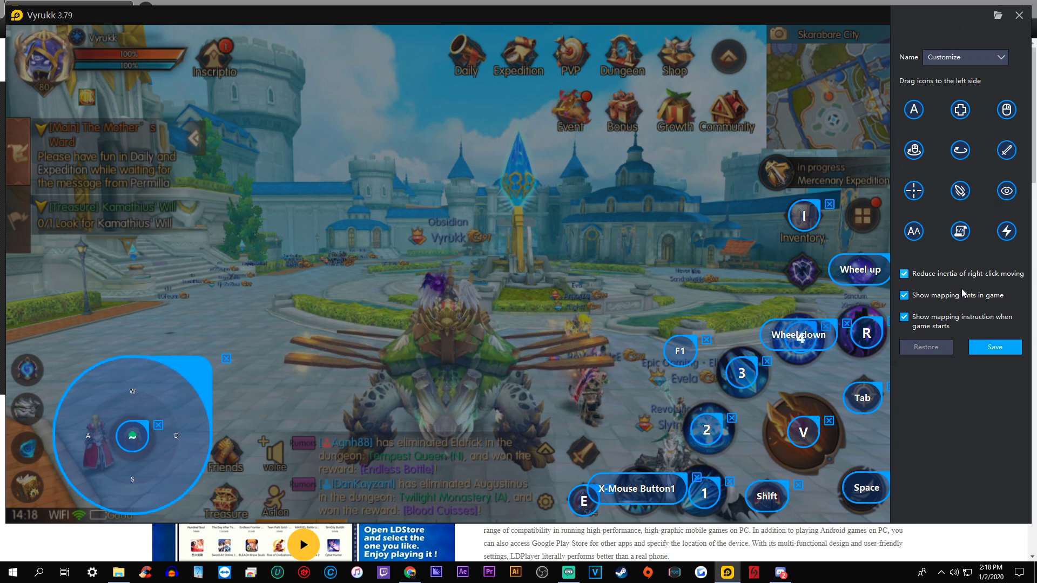
pyautogui.click(994, 347)
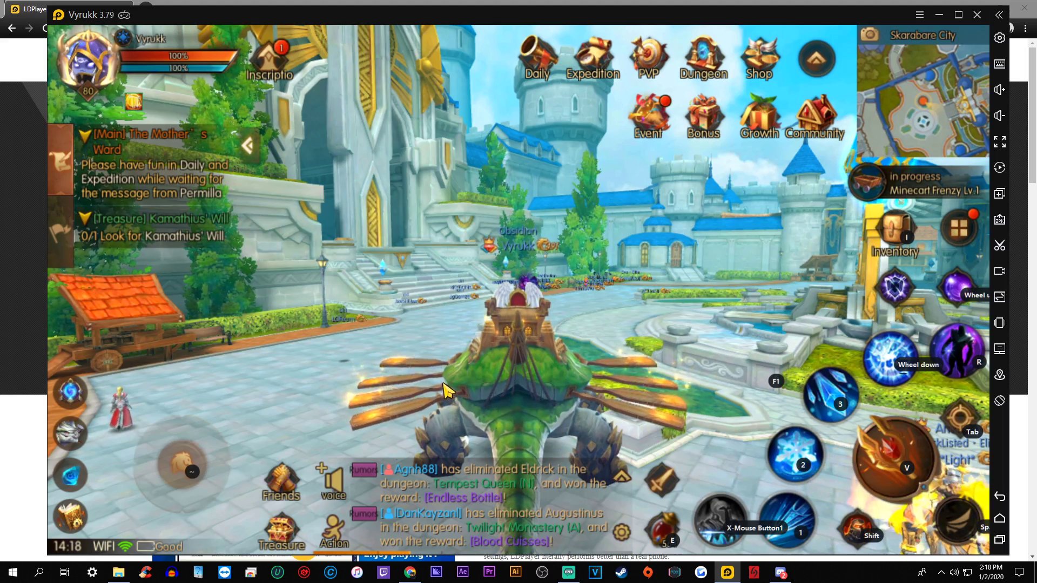
pyautogui.press('s')
pyautogui.press('d')
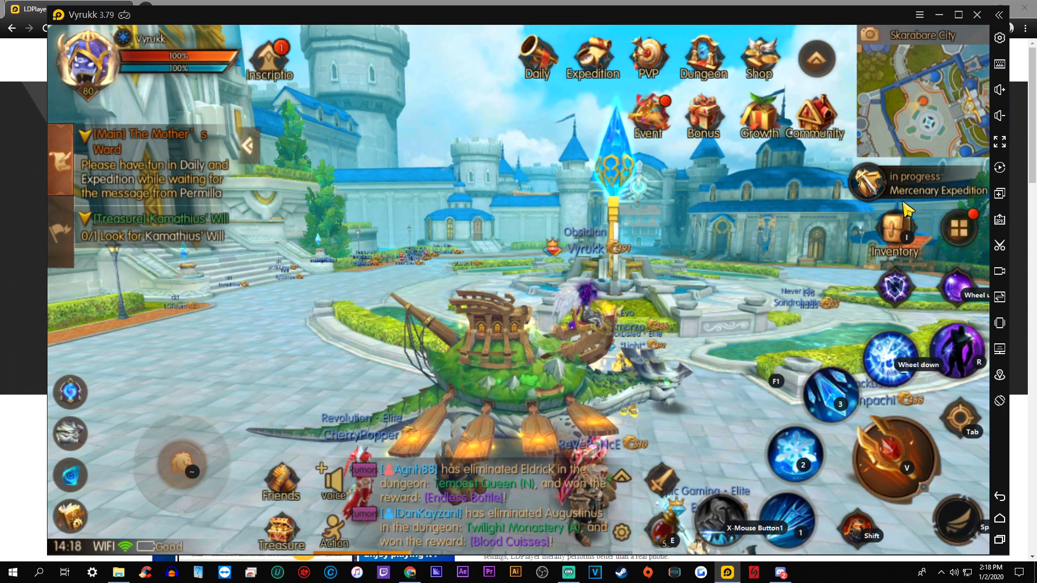
# Step: Disable Show mapping hints in game, save the mapping, and check the key layout once more before saving again
pyautogui.click(999, 63)
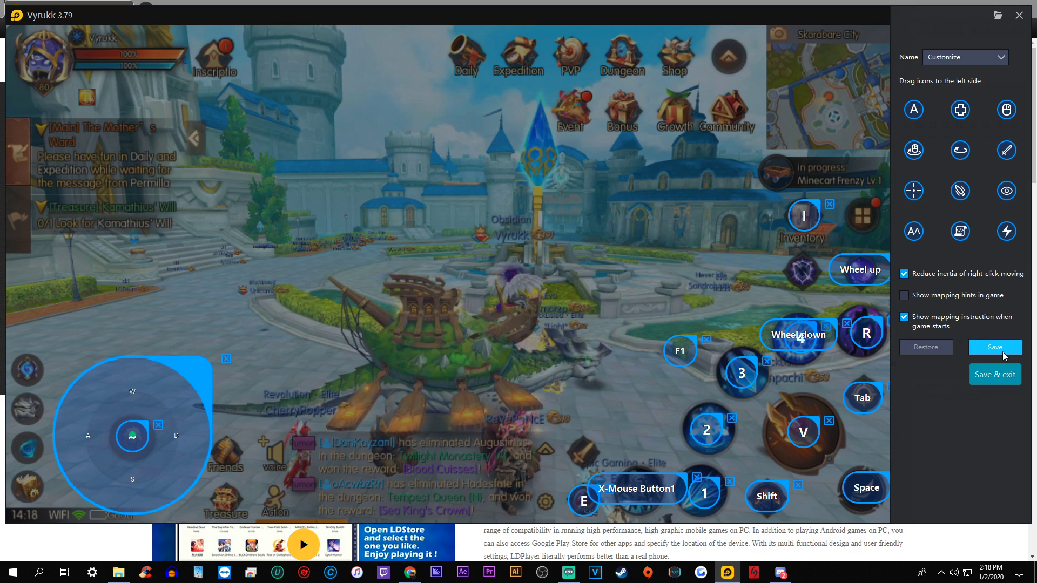
pyautogui.click(981, 350)
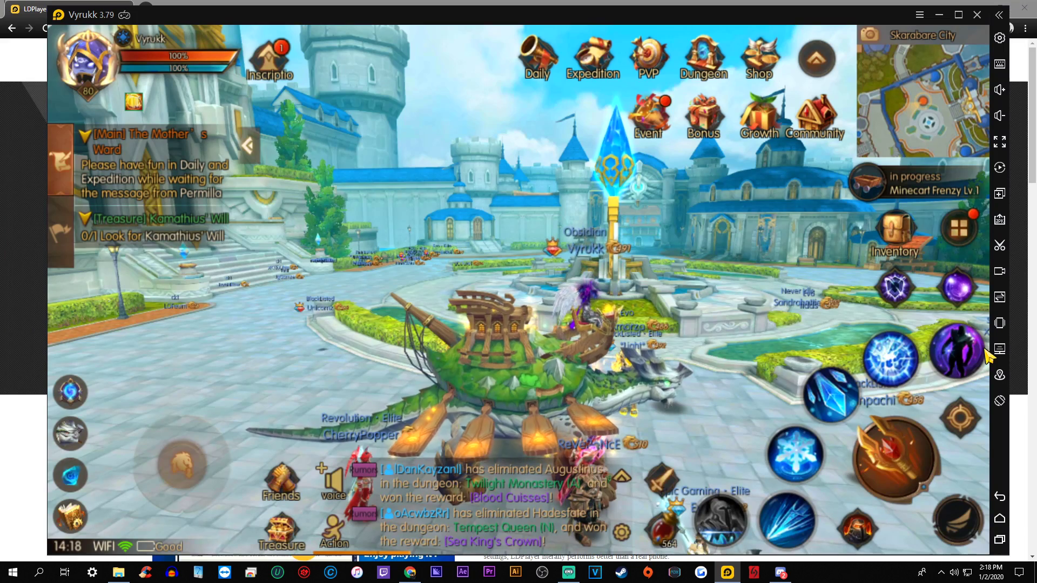
pyautogui.click(1000, 63)
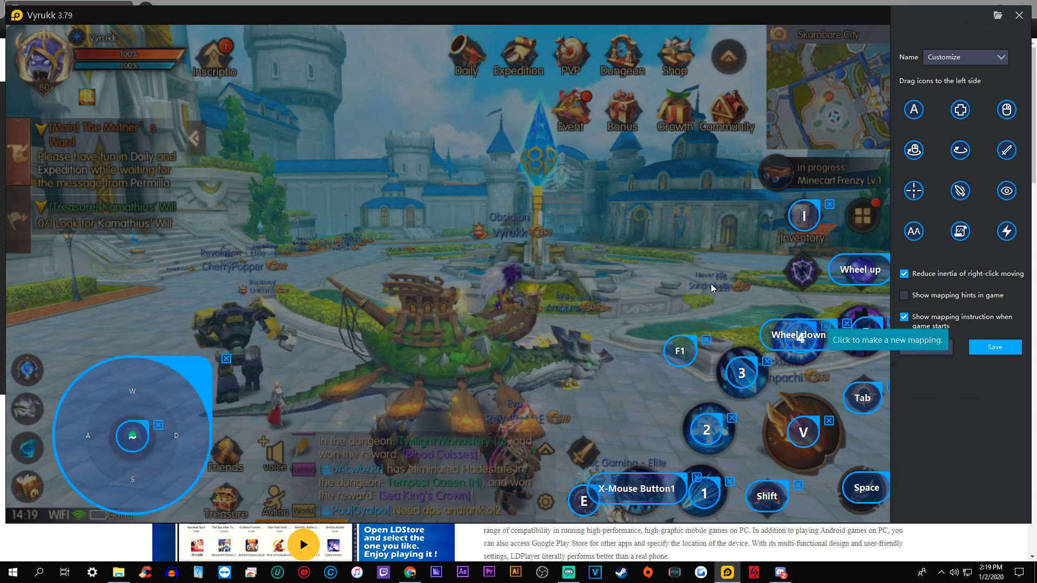
pyautogui.moveTo(1001, 352)
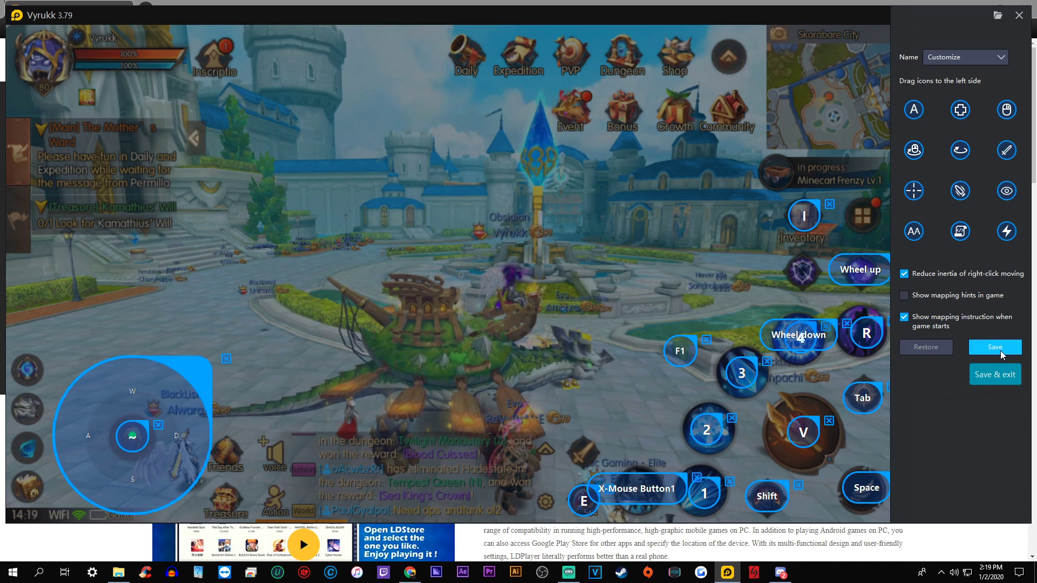
pyautogui.click(1000, 352)
# Step: Switch the emulator to full screen and set the game's visual quality preset to UHD in its graphics settings
pyautogui.press('F11')
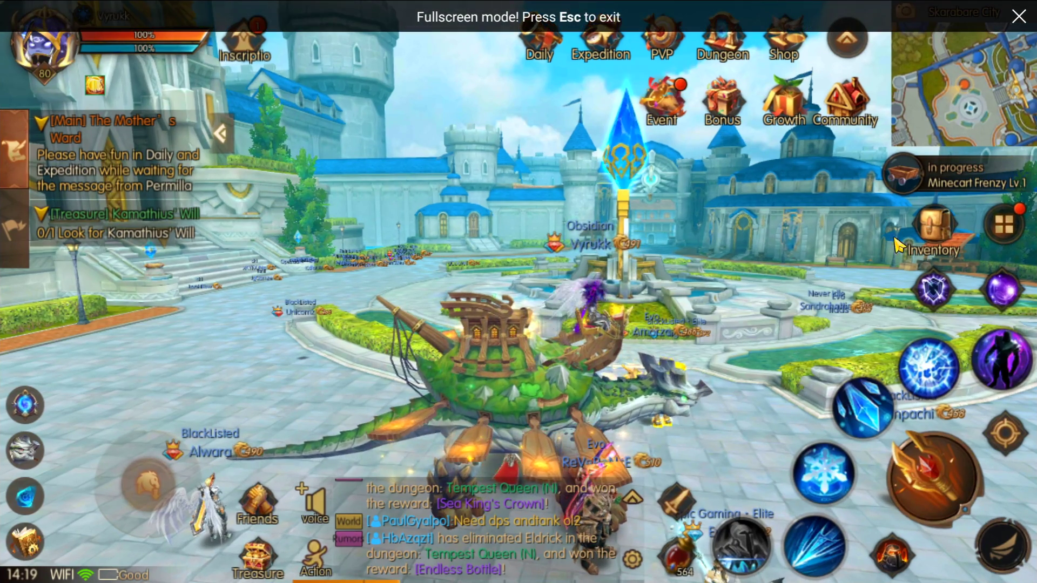
pyautogui.moveTo(898, 246); pyautogui.dragTo(727, 261)
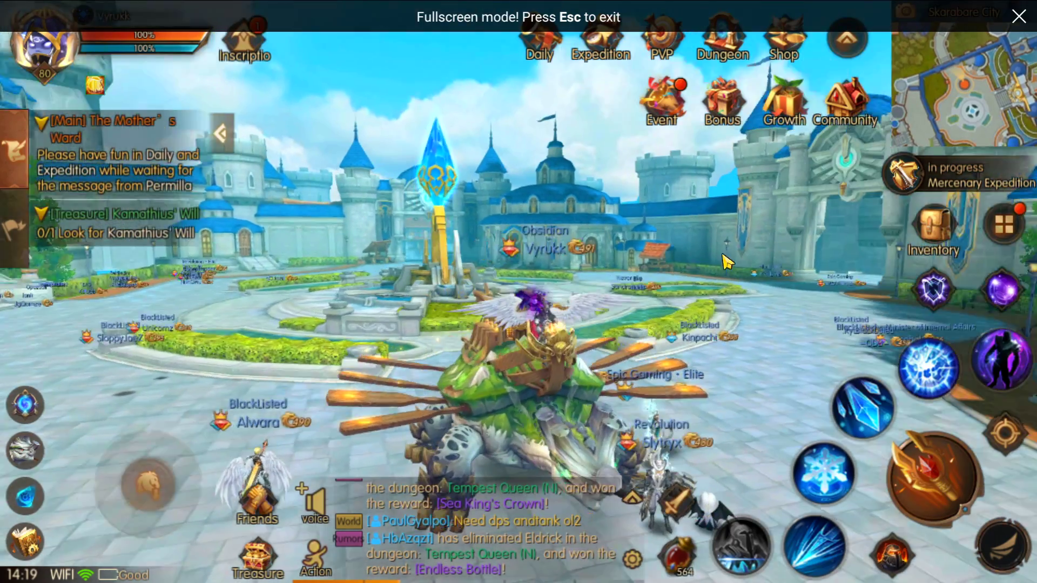
pyautogui.click(1002, 224)
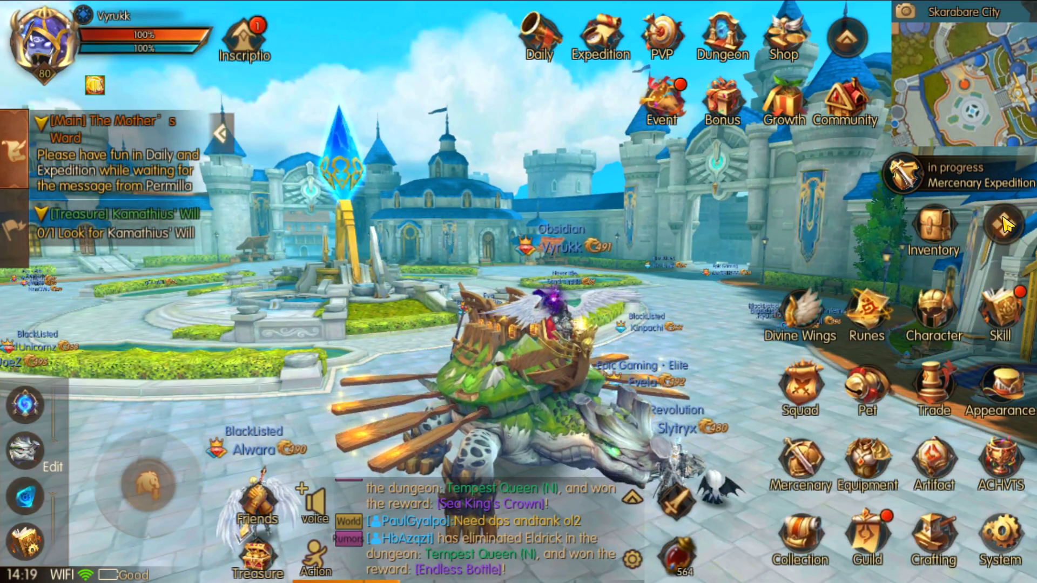
pyautogui.click(1002, 540)
pyautogui.click(113, 182)
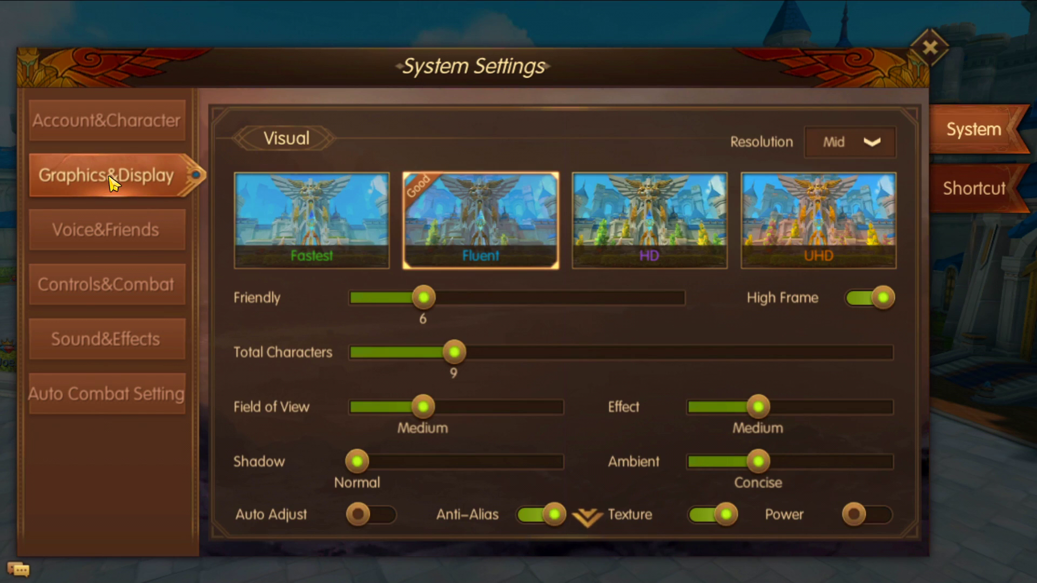
pyautogui.click(851, 224)
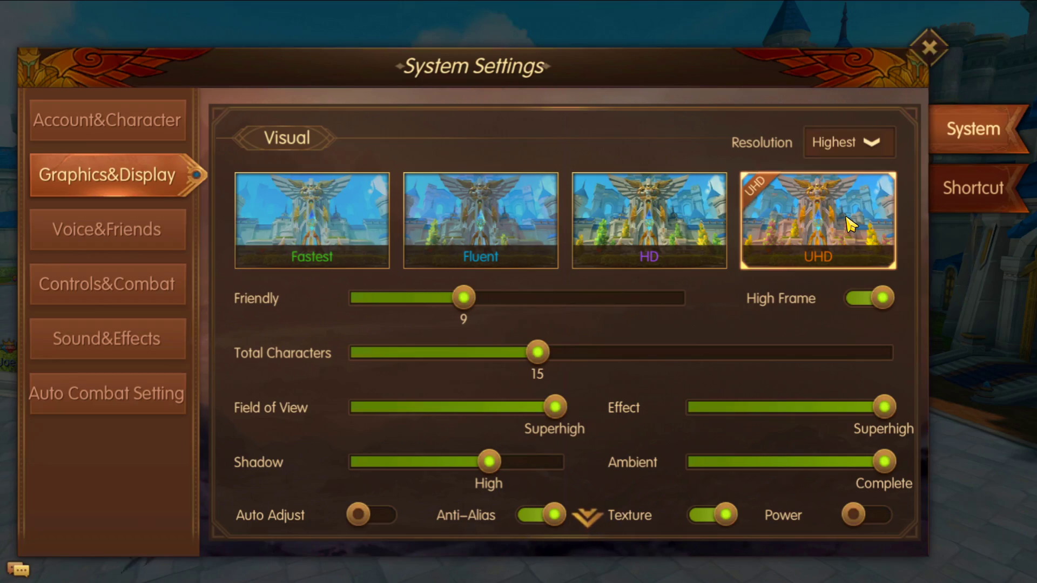
pyautogui.click(931, 45)
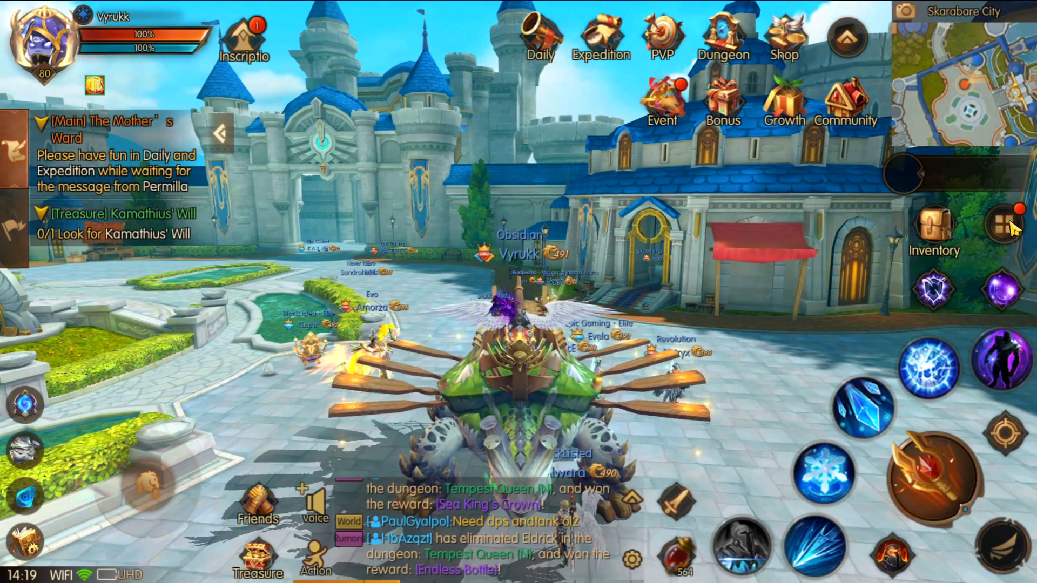
# Step: Set the game's resolution to Ultimate in the Graphics&Display settings, close them and look around the scene
pyautogui.click(1003, 224)
pyautogui.click(1001, 561)
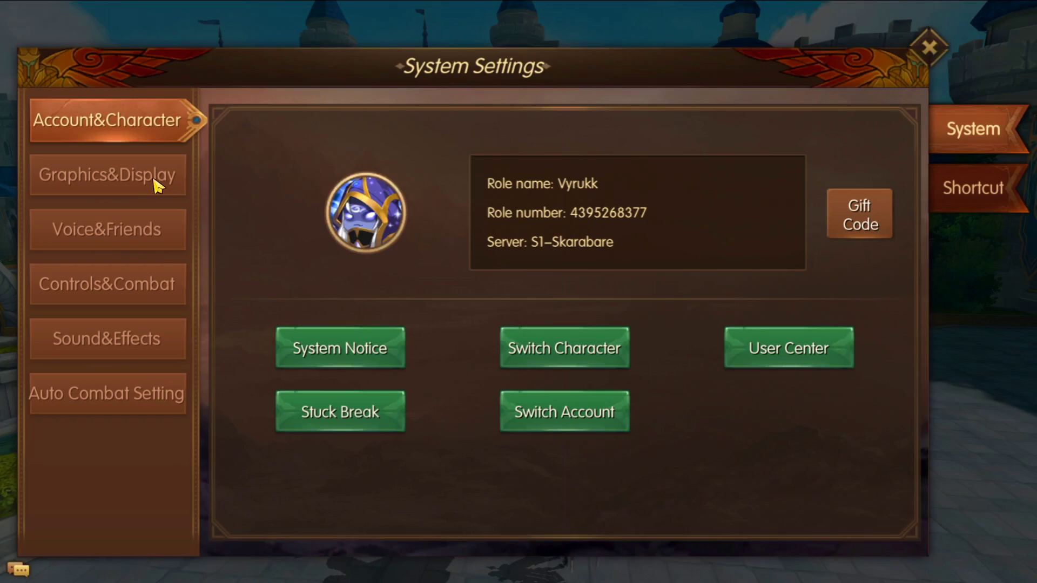
pyautogui.click(158, 183)
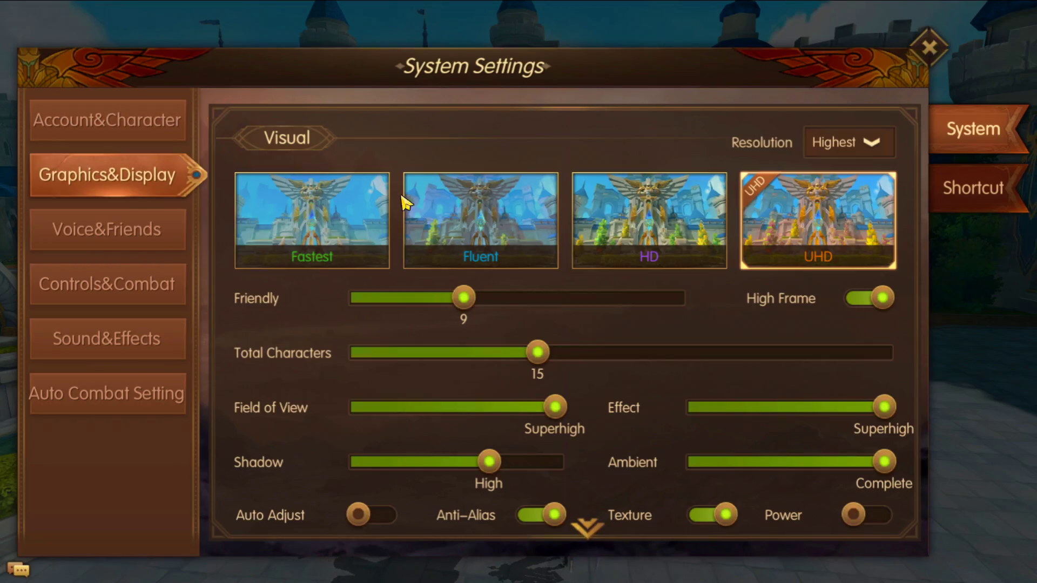
pyautogui.click(870, 145)
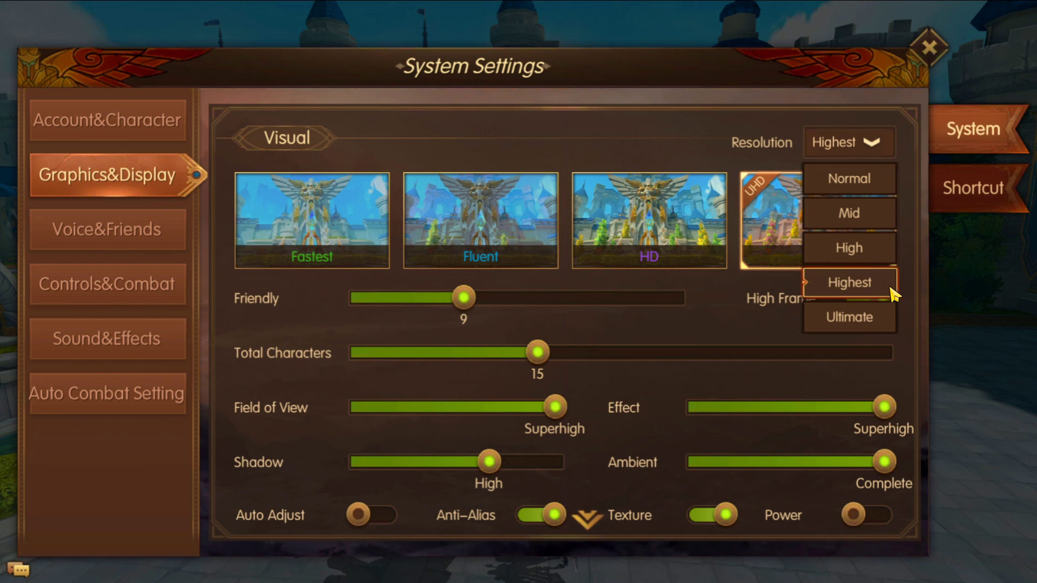
pyautogui.click(883, 323)
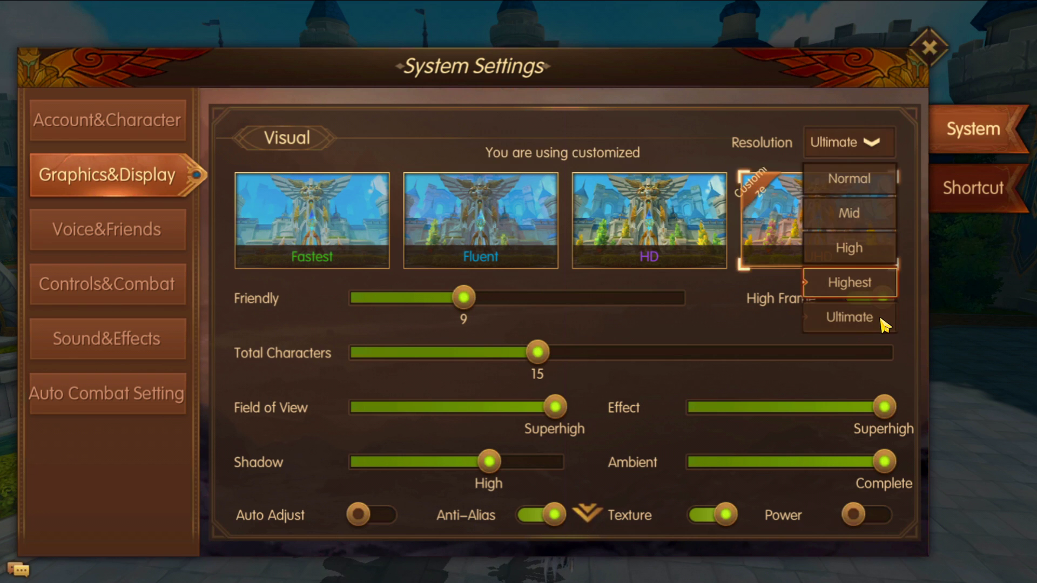
pyautogui.click(930, 49)
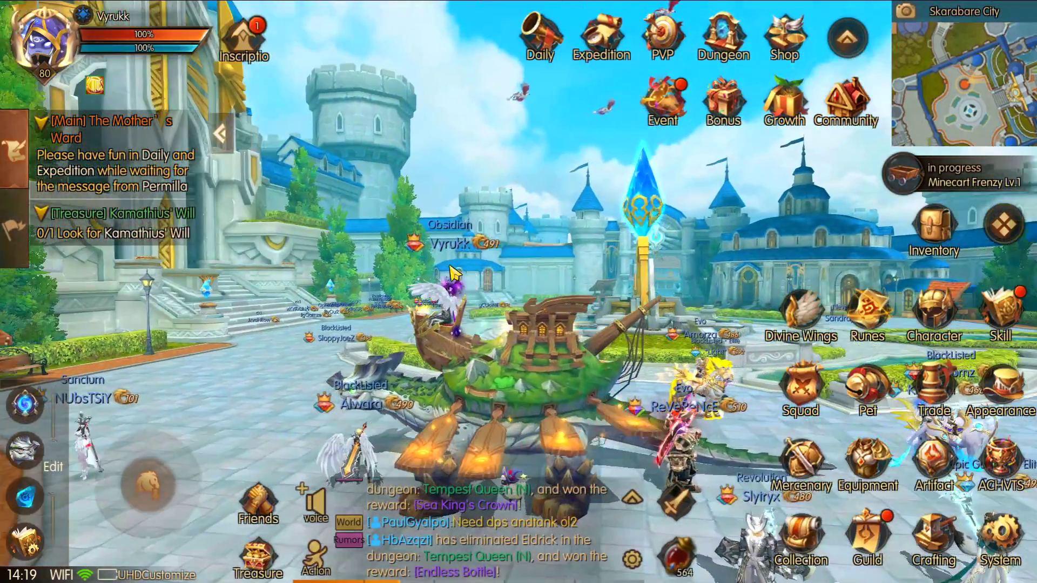
pyautogui.moveTo(452, 272); pyautogui.dragTo(482, 270)
# Step: In the game's Graphics&Display settings, raise Friendly to 25 and Total Characters to 40
pyautogui.press('Escape')
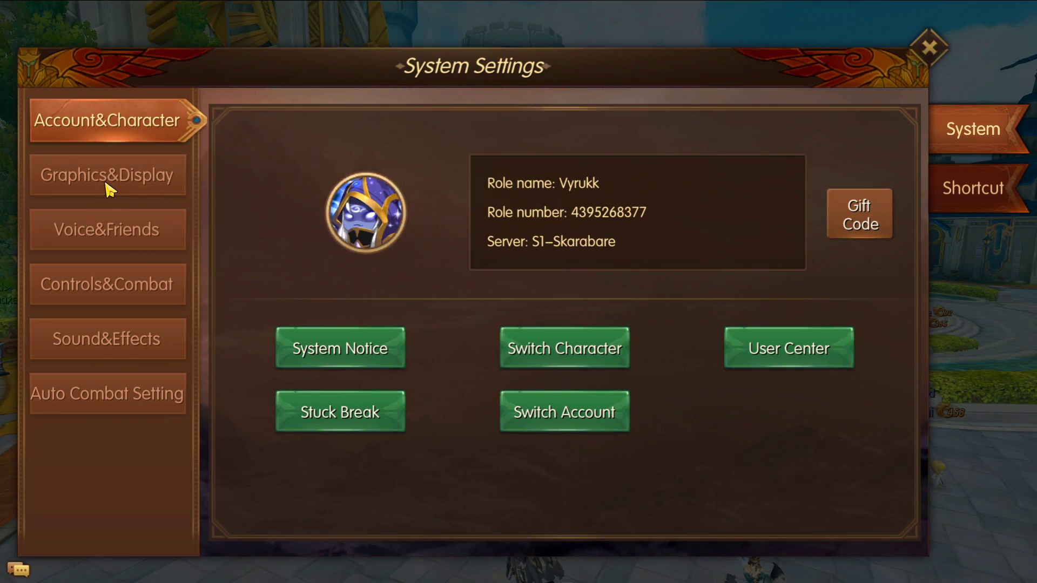
pyautogui.click(110, 185)
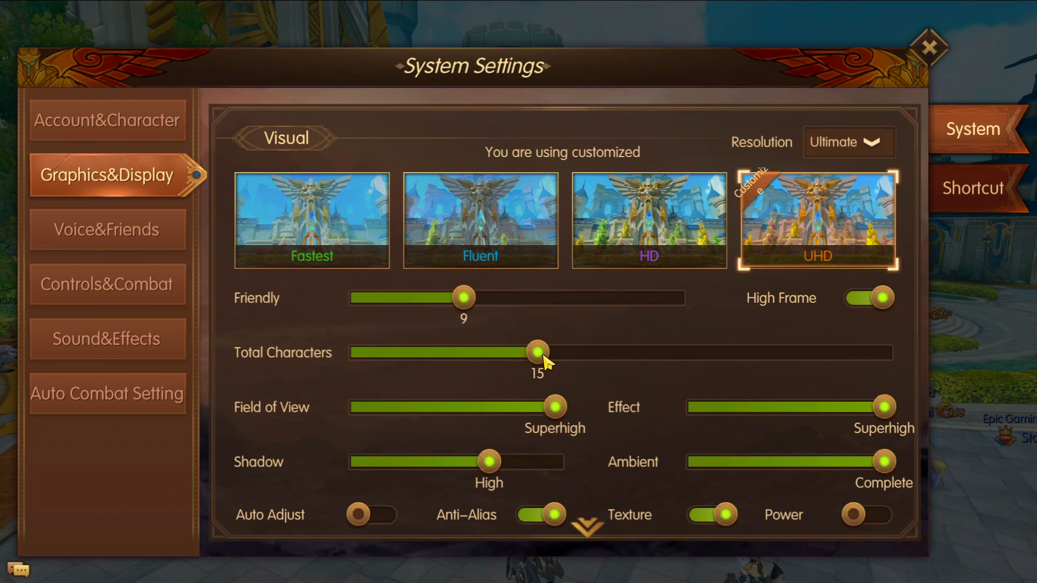
pyautogui.moveTo(468, 303); pyautogui.dragTo(711, 321)
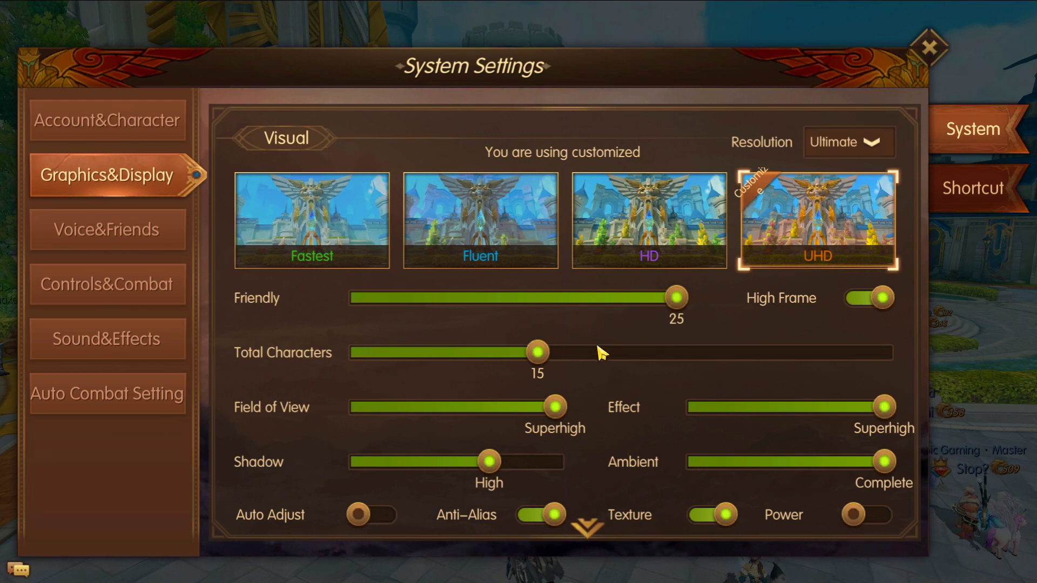
pyautogui.moveTo(627, 351); pyautogui.dragTo(891, 356)
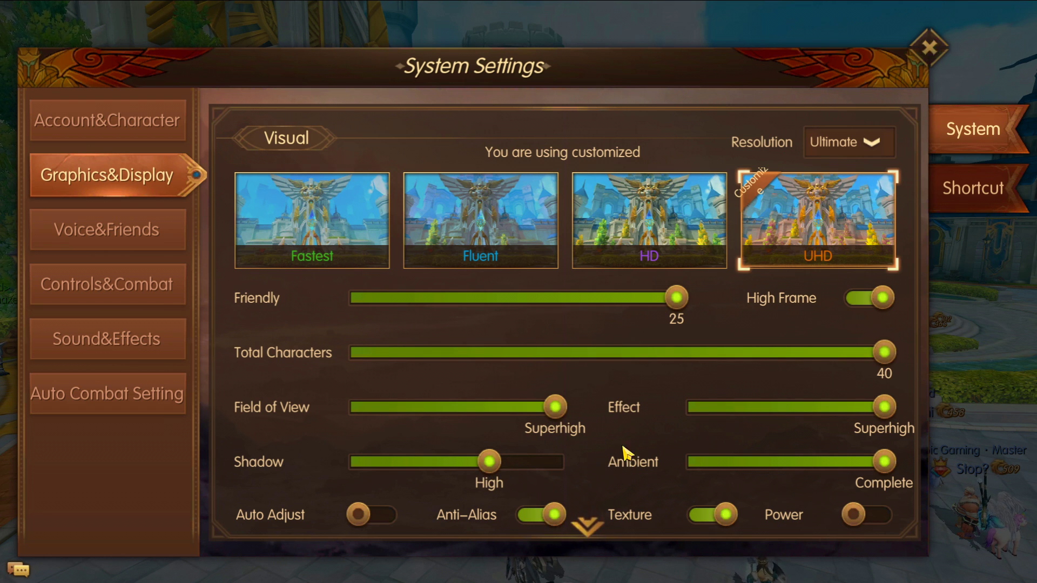
pyautogui.scroll(-2, 641, 363)
pyautogui.scroll(2, 641, 363)
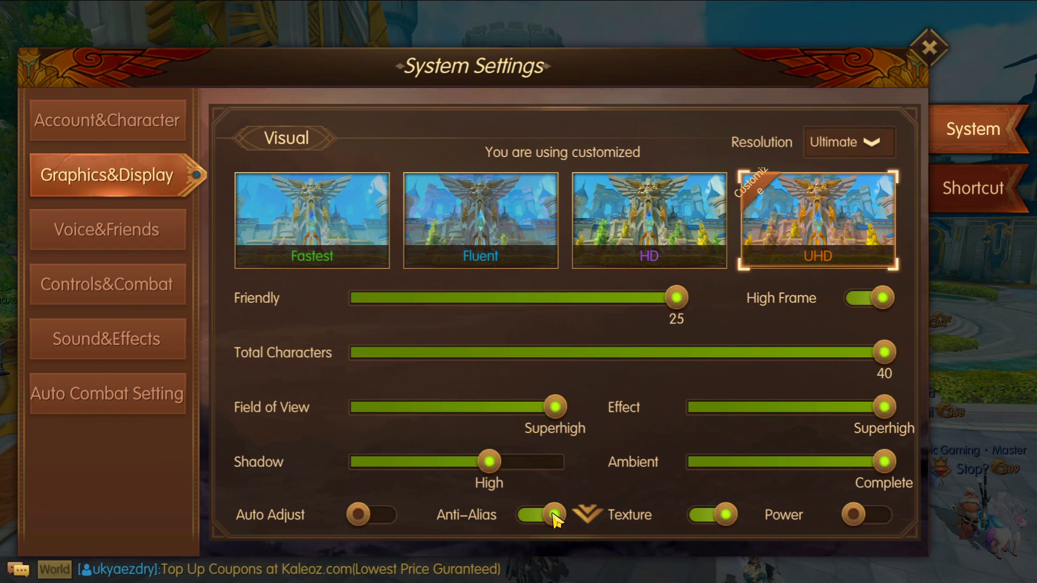
# Step: Toggle Anti-Alias off and back on, turn off High Frame and close the system settings
pyautogui.click(554, 515)
pyautogui.click(538, 517)
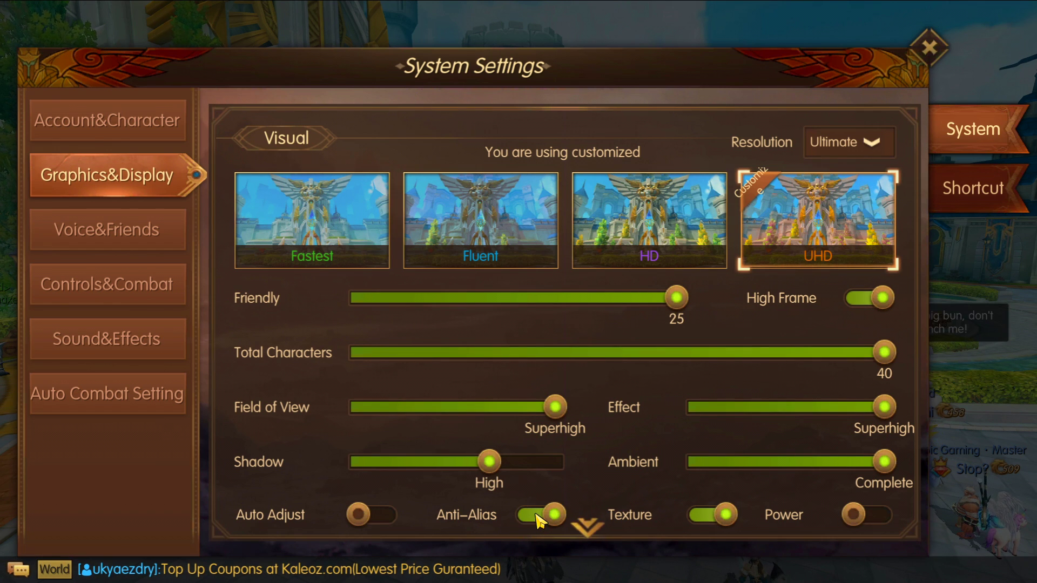
pyautogui.click(888, 307)
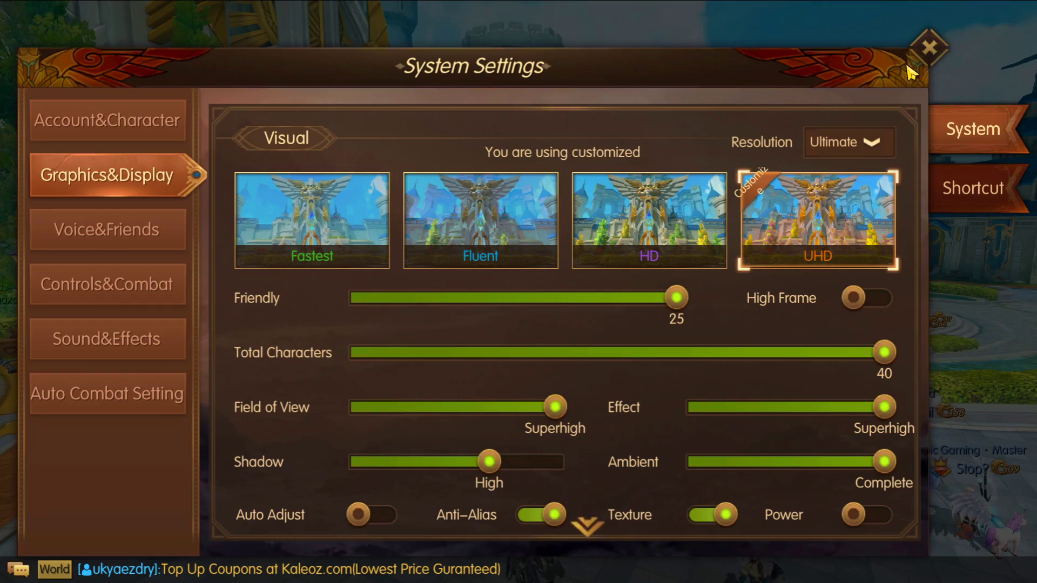
pyautogui.click(928, 52)
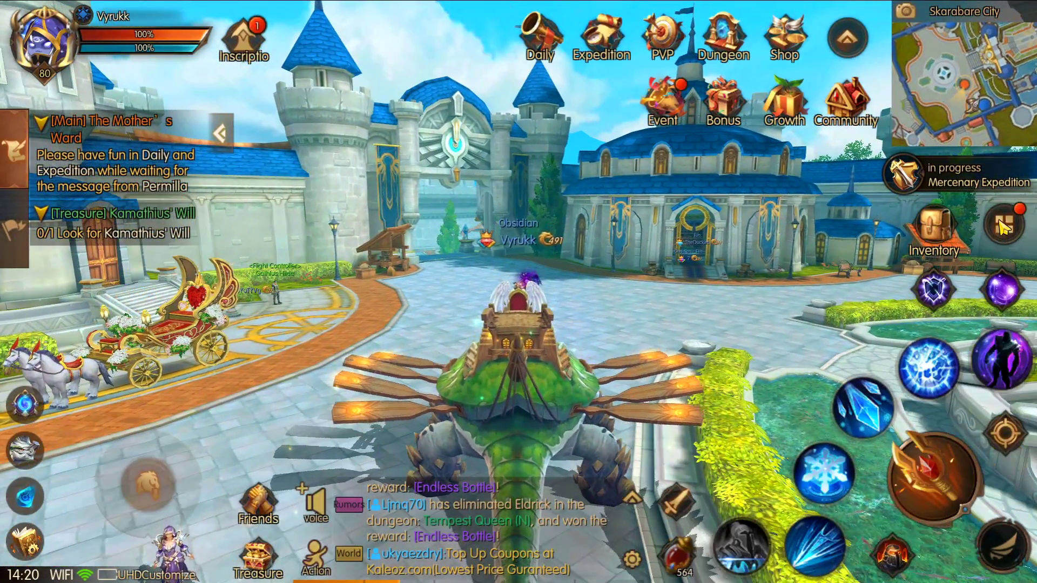
# Step: Turn High Frame back on in the Graphics&Display settings, confirm the change and close the settings
pyautogui.click(1005, 224)
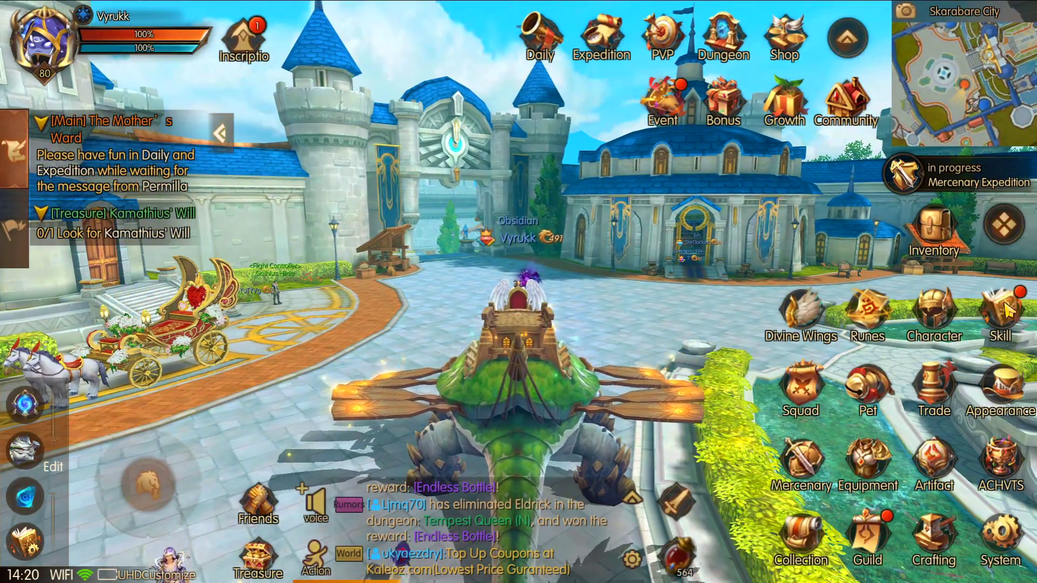
pyautogui.click(1002, 551)
pyautogui.click(108, 175)
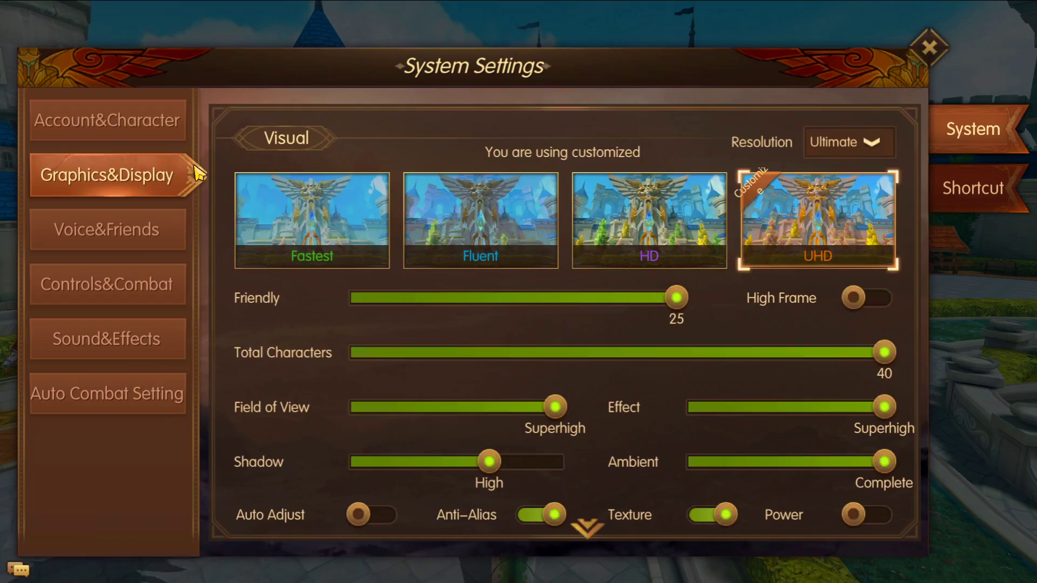
pyautogui.click(852, 298)
pyautogui.click(685, 416)
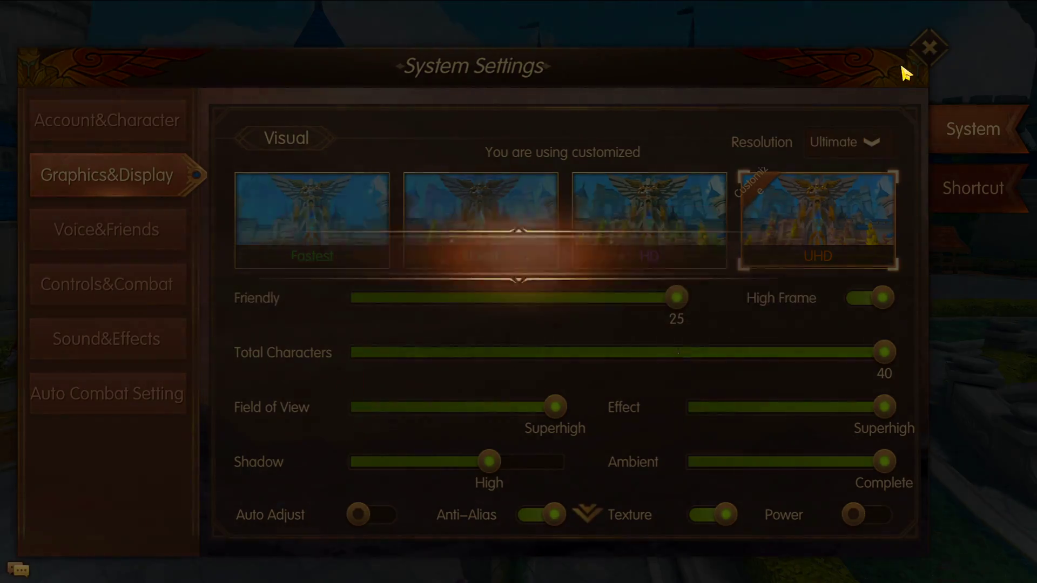
pyautogui.click(929, 48)
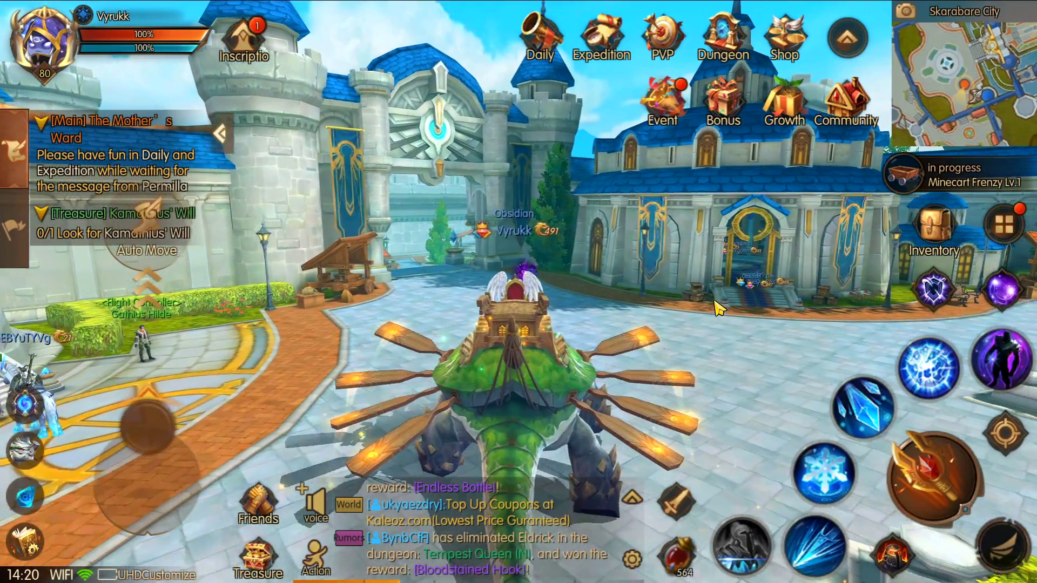
# Step: Turn the camera around the mounted character and fly forward over the landscape outside the city
pyautogui.moveTo(718, 309); pyautogui.dragTo(157, 220)
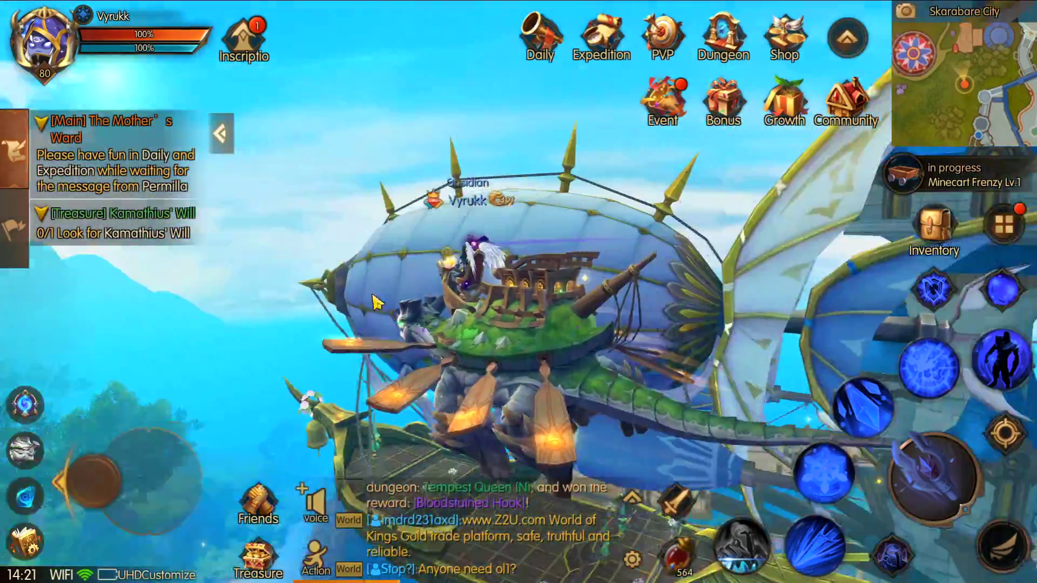
pyautogui.press('w')
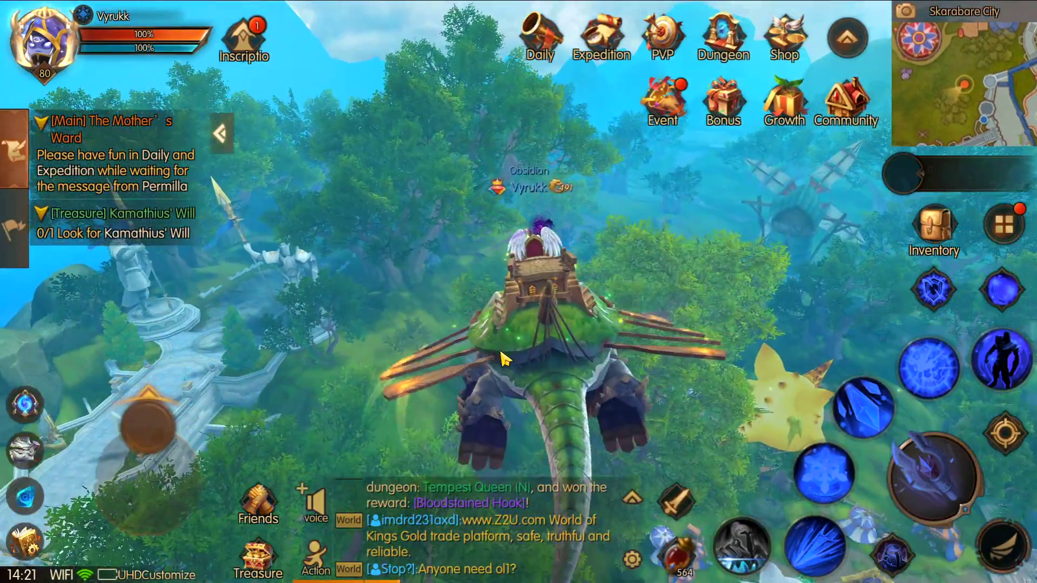